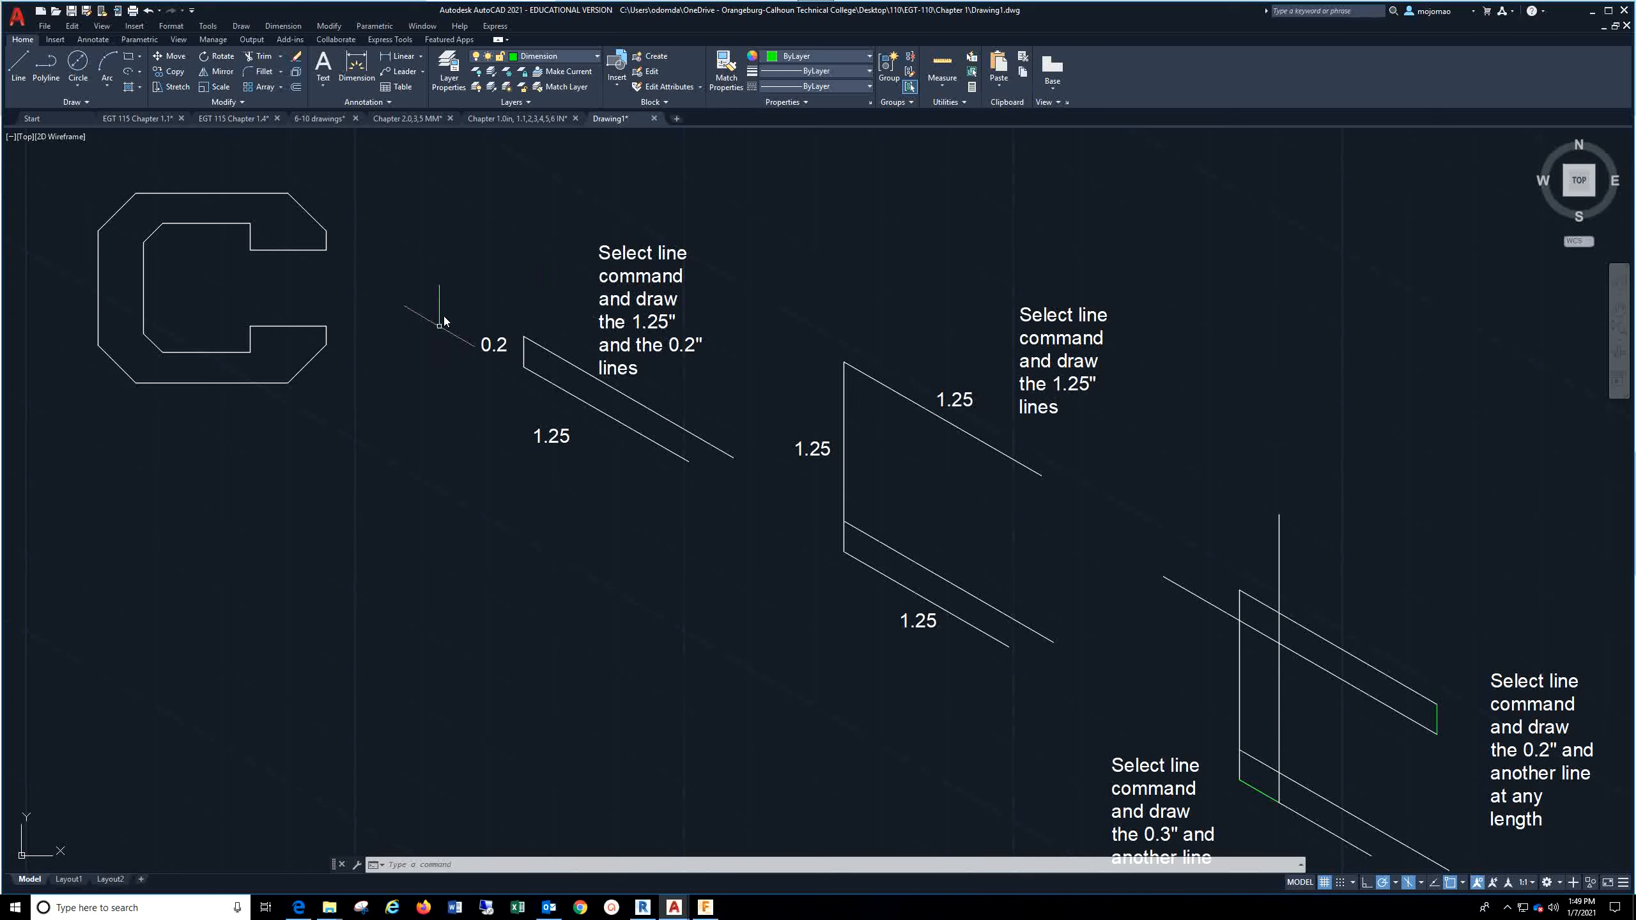
Step: Erase the sloping upper line that starts at the top of the vertical 1.25" line in the second construction stage
middle_drag(748, 512, 541, 432)
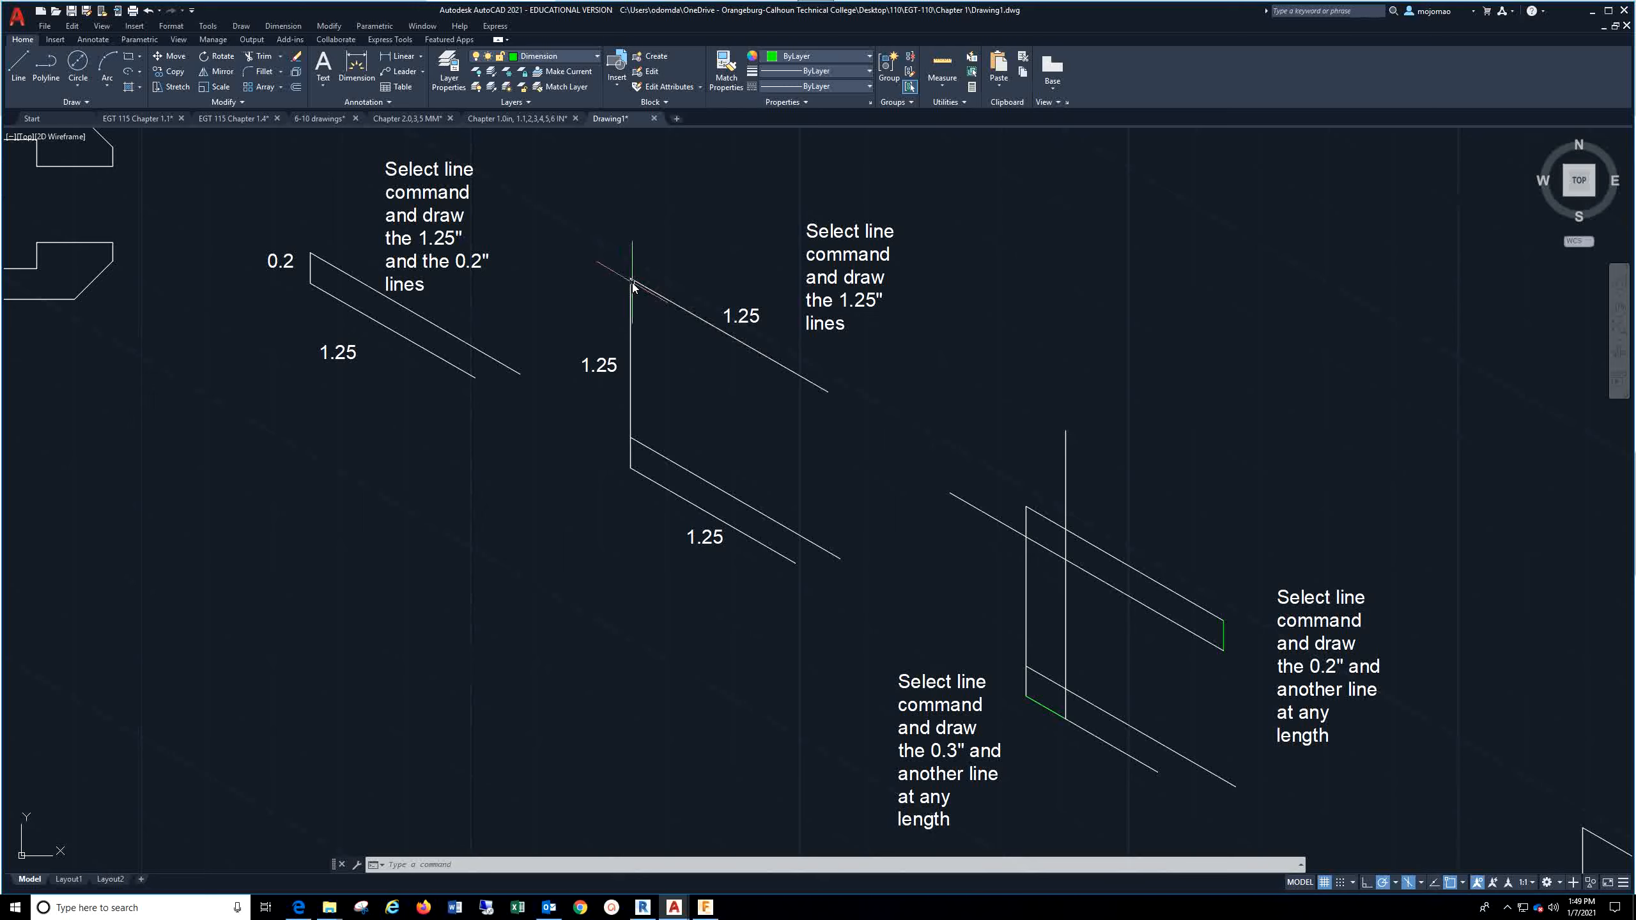
click(755, 350)
key(Delete)
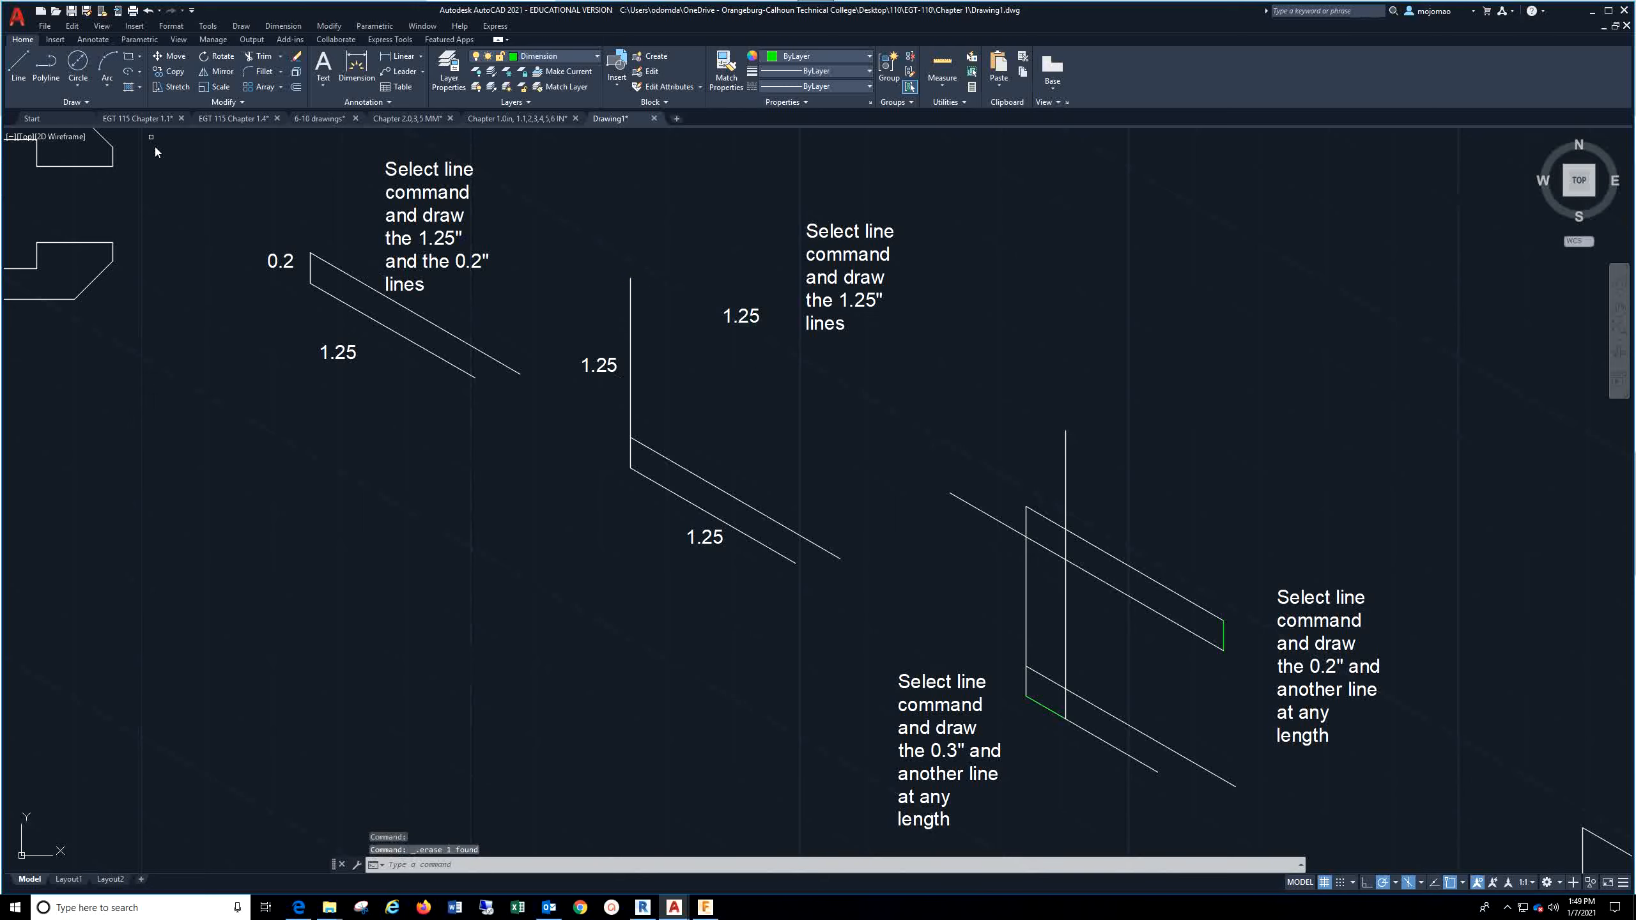
Step: Make sure object snap and all of its snap modes are enabled in the drafting settings
click(15, 69)
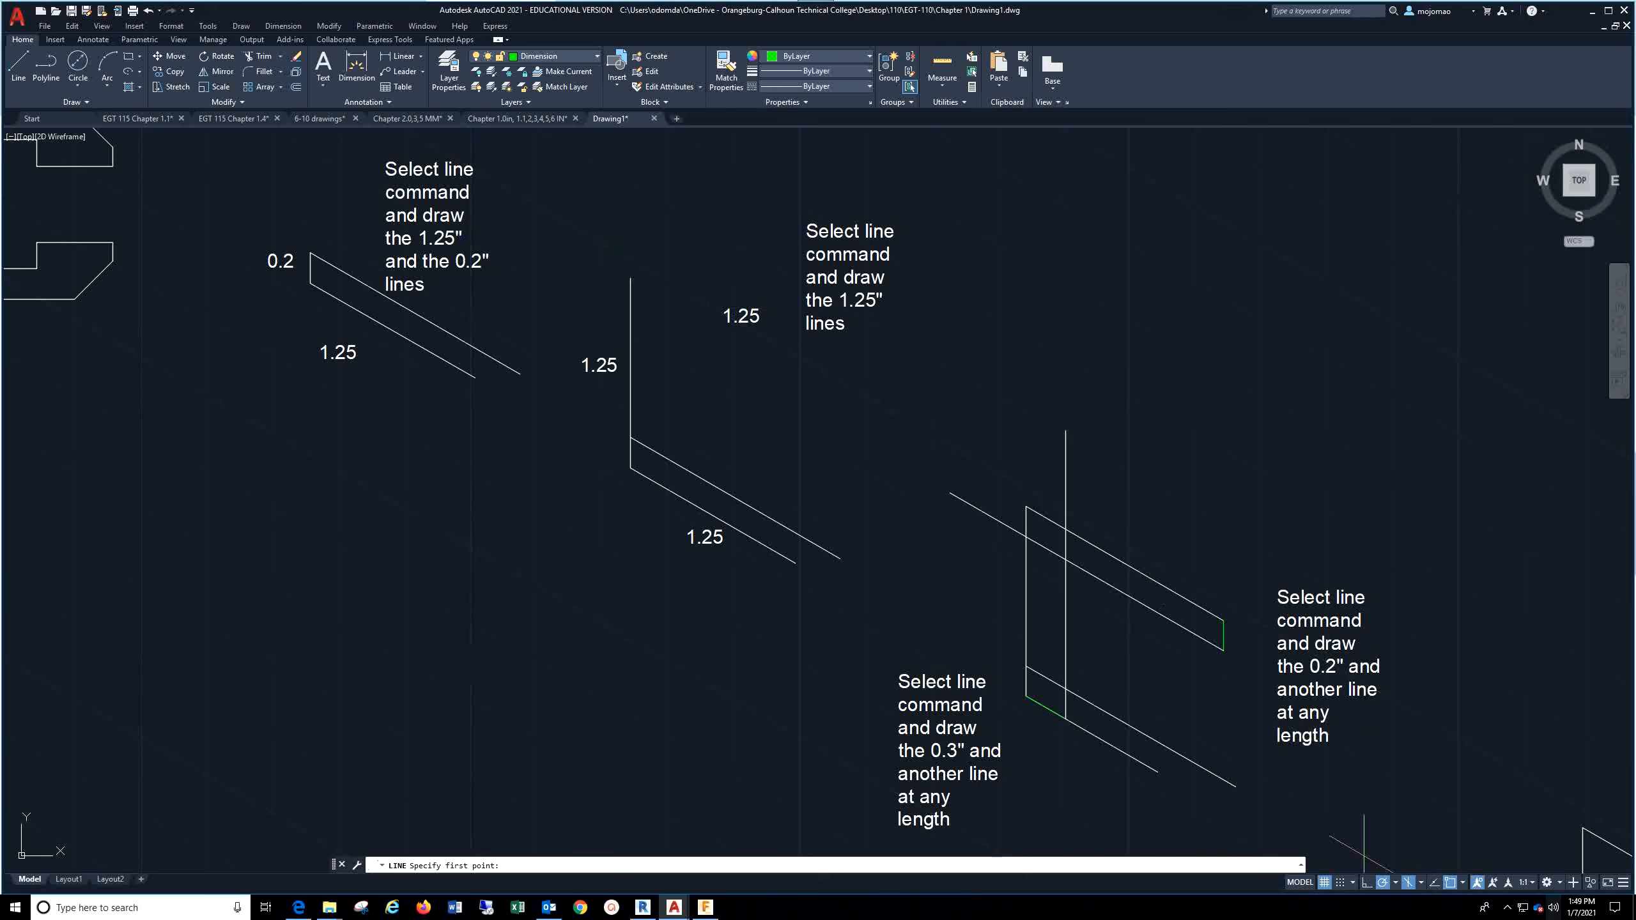
right_click(1326, 883)
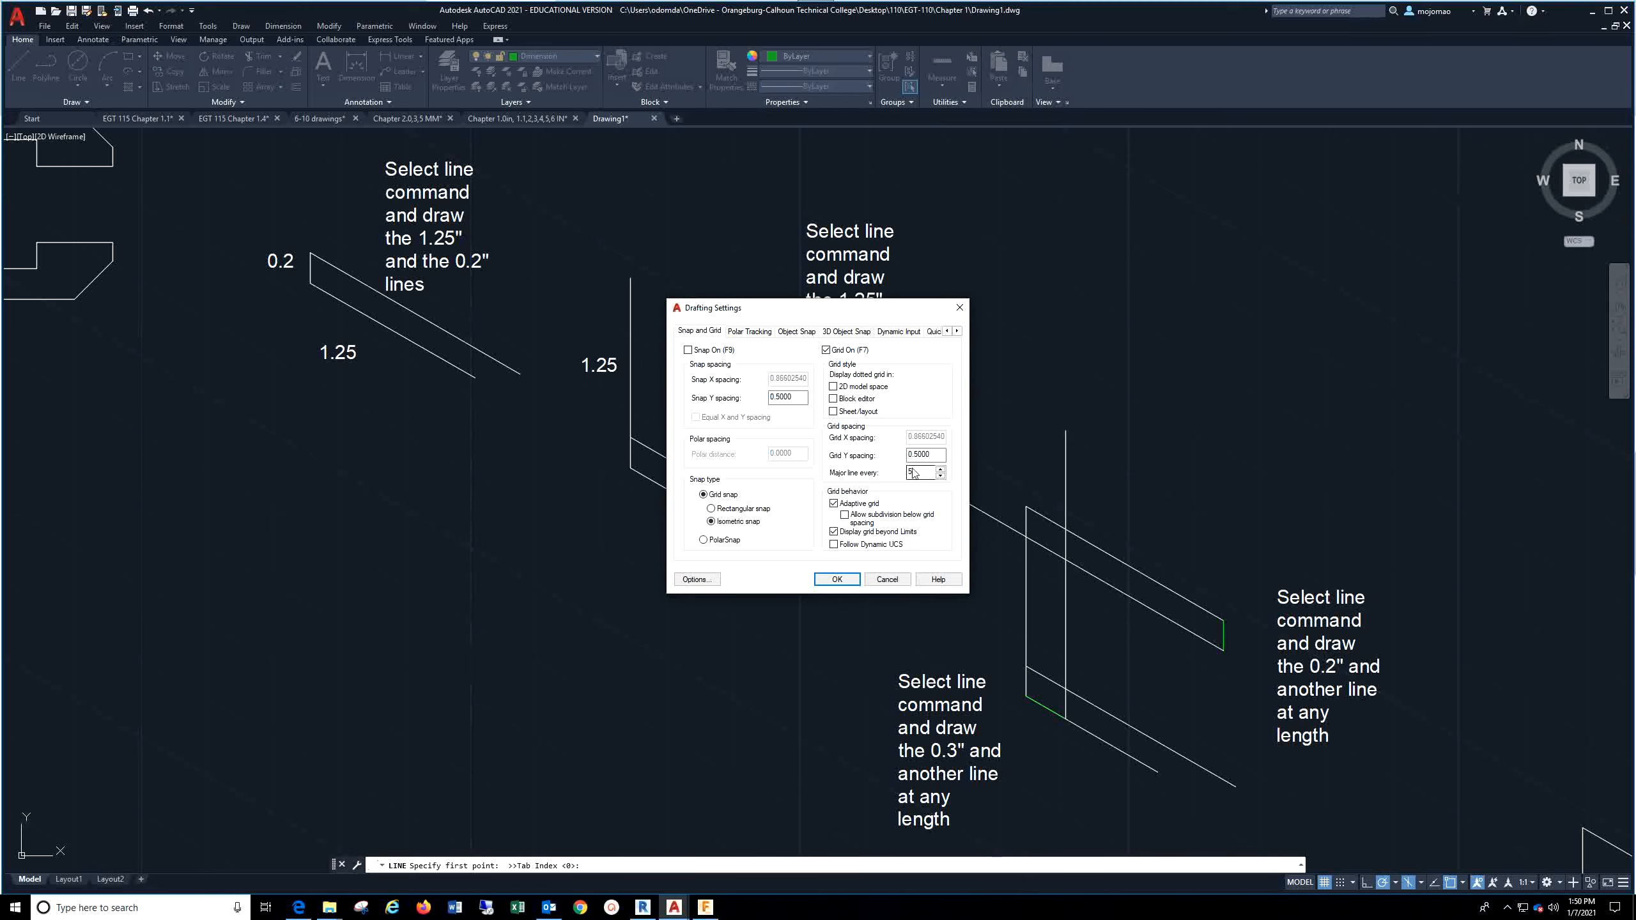
click(796, 332)
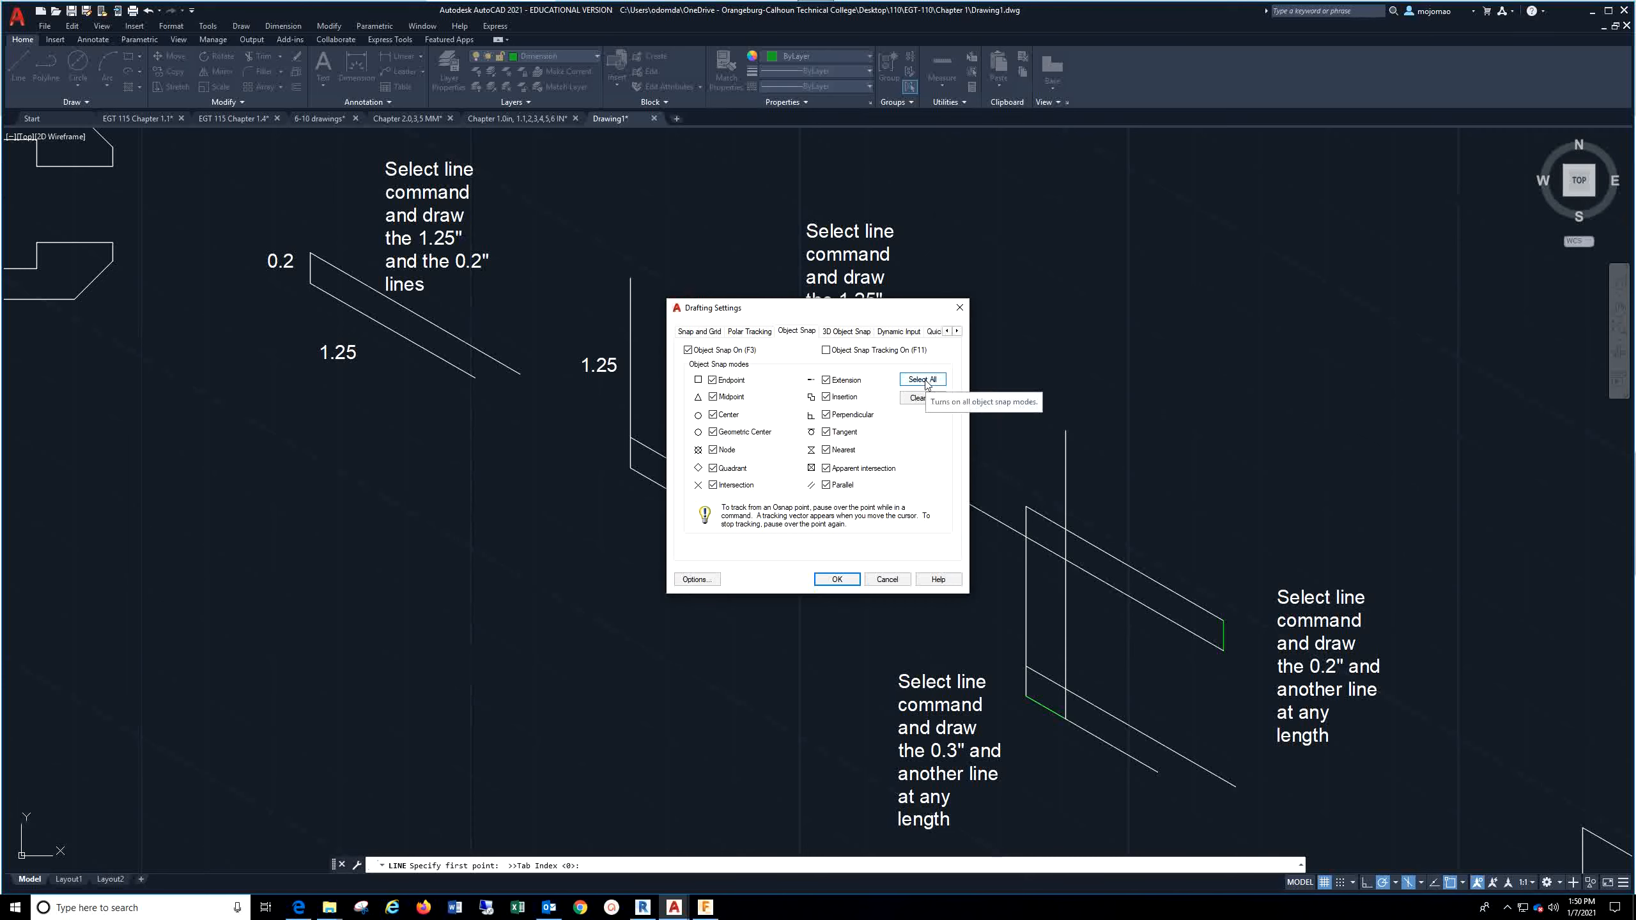
click(836, 579)
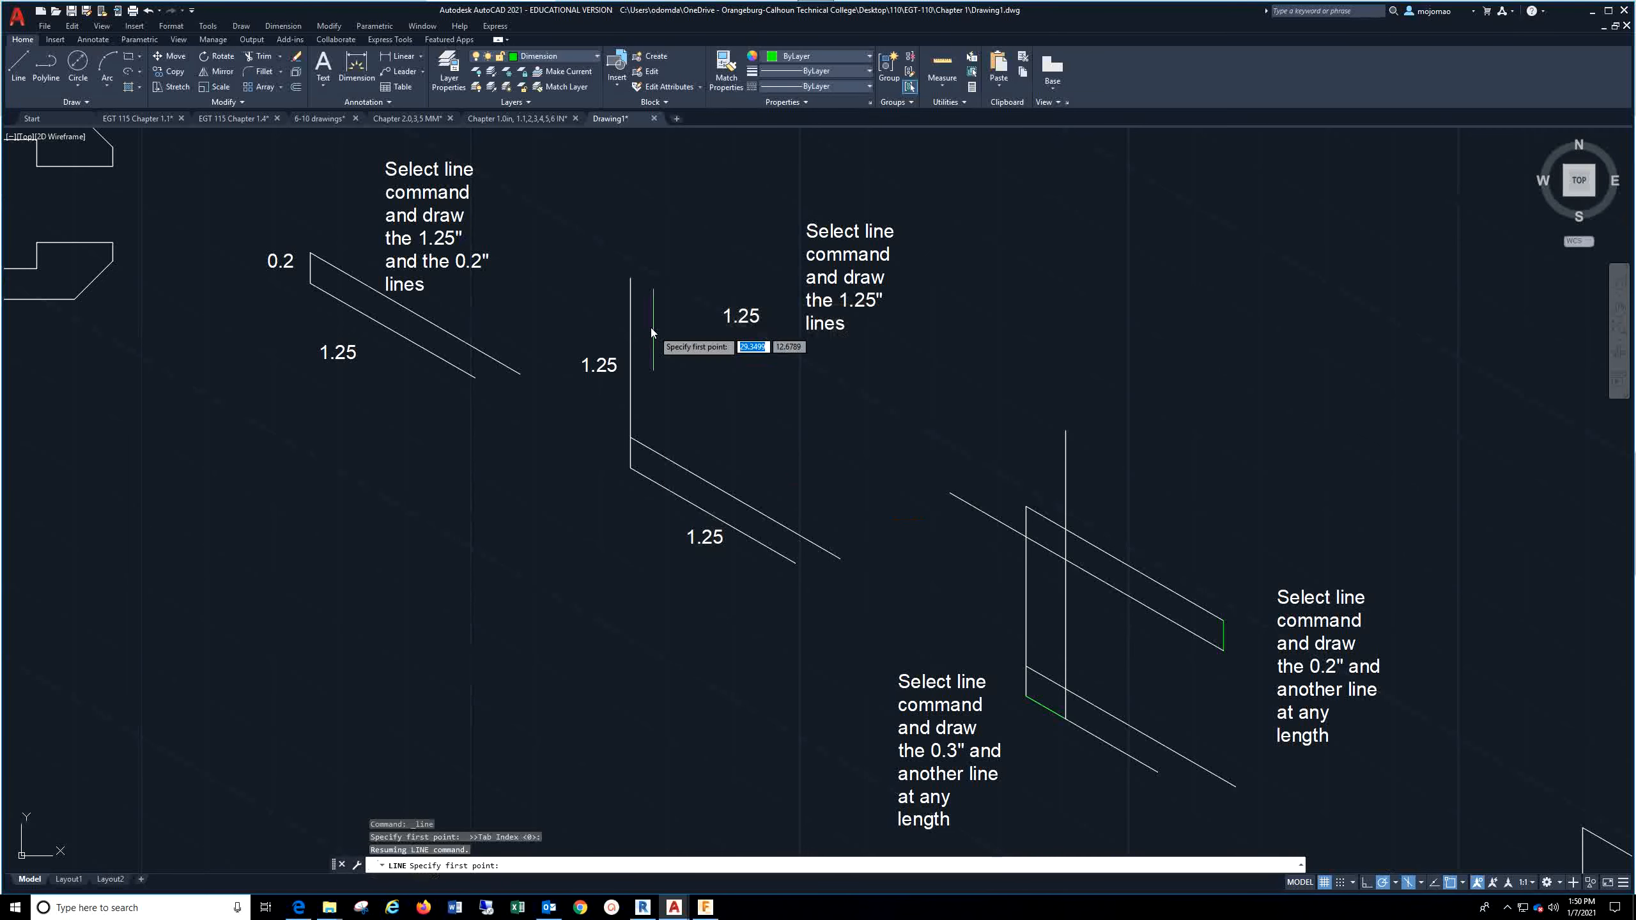
Step: Draw a 1.25" line sloping down at 30° from the top endpoint of the vertical 1.25" line
click(631, 279)
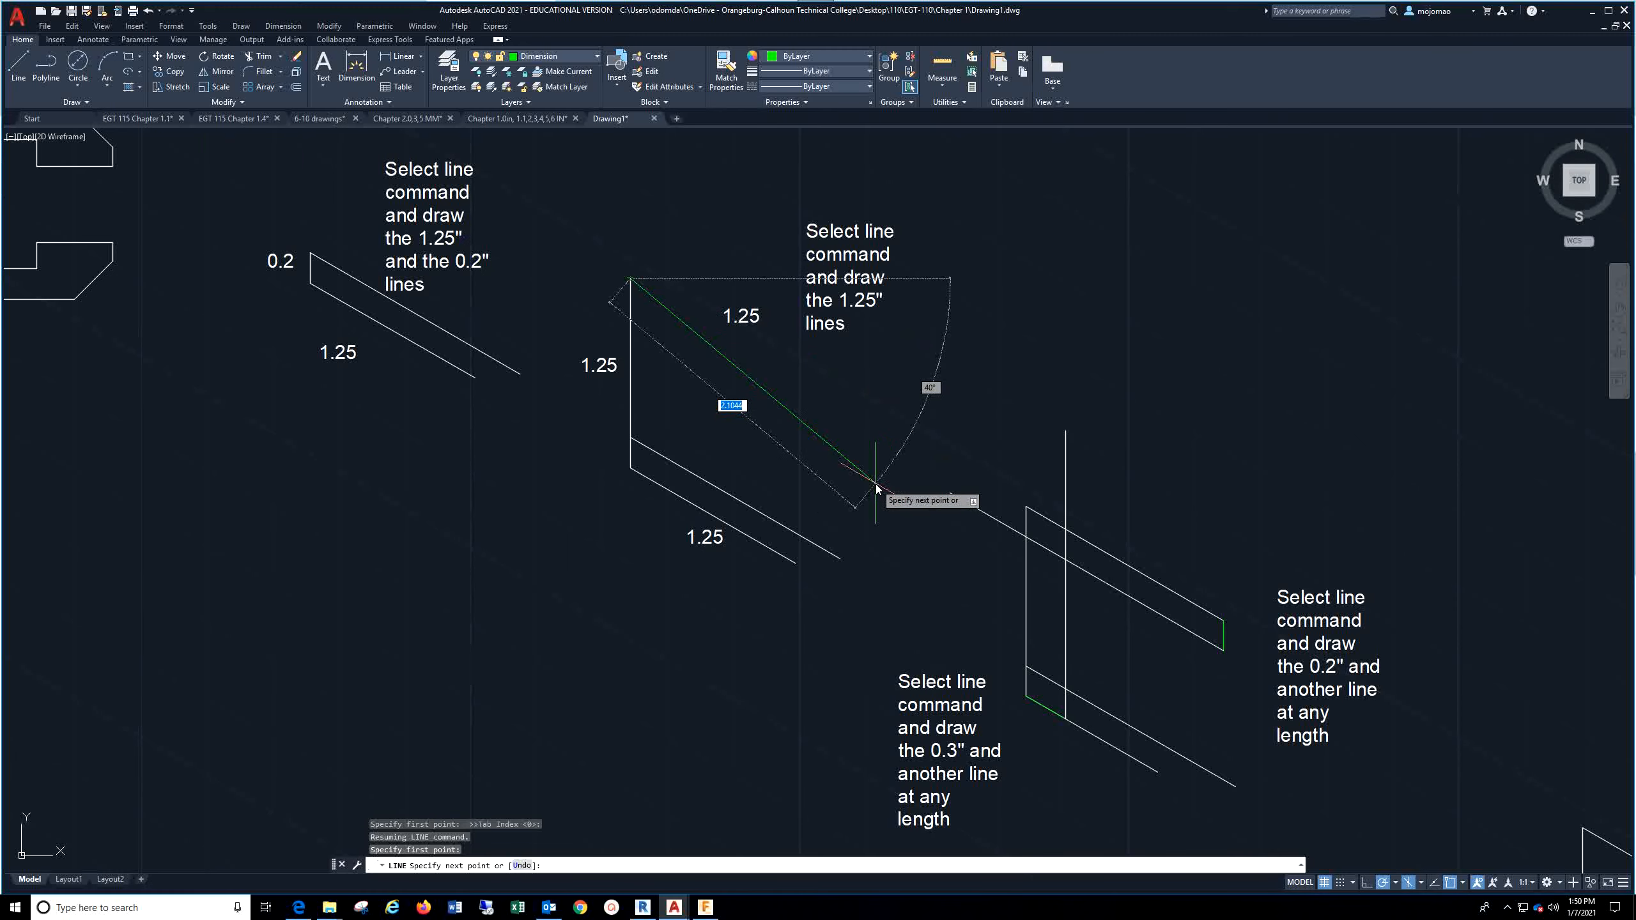
text(1.25)
key(Tab)
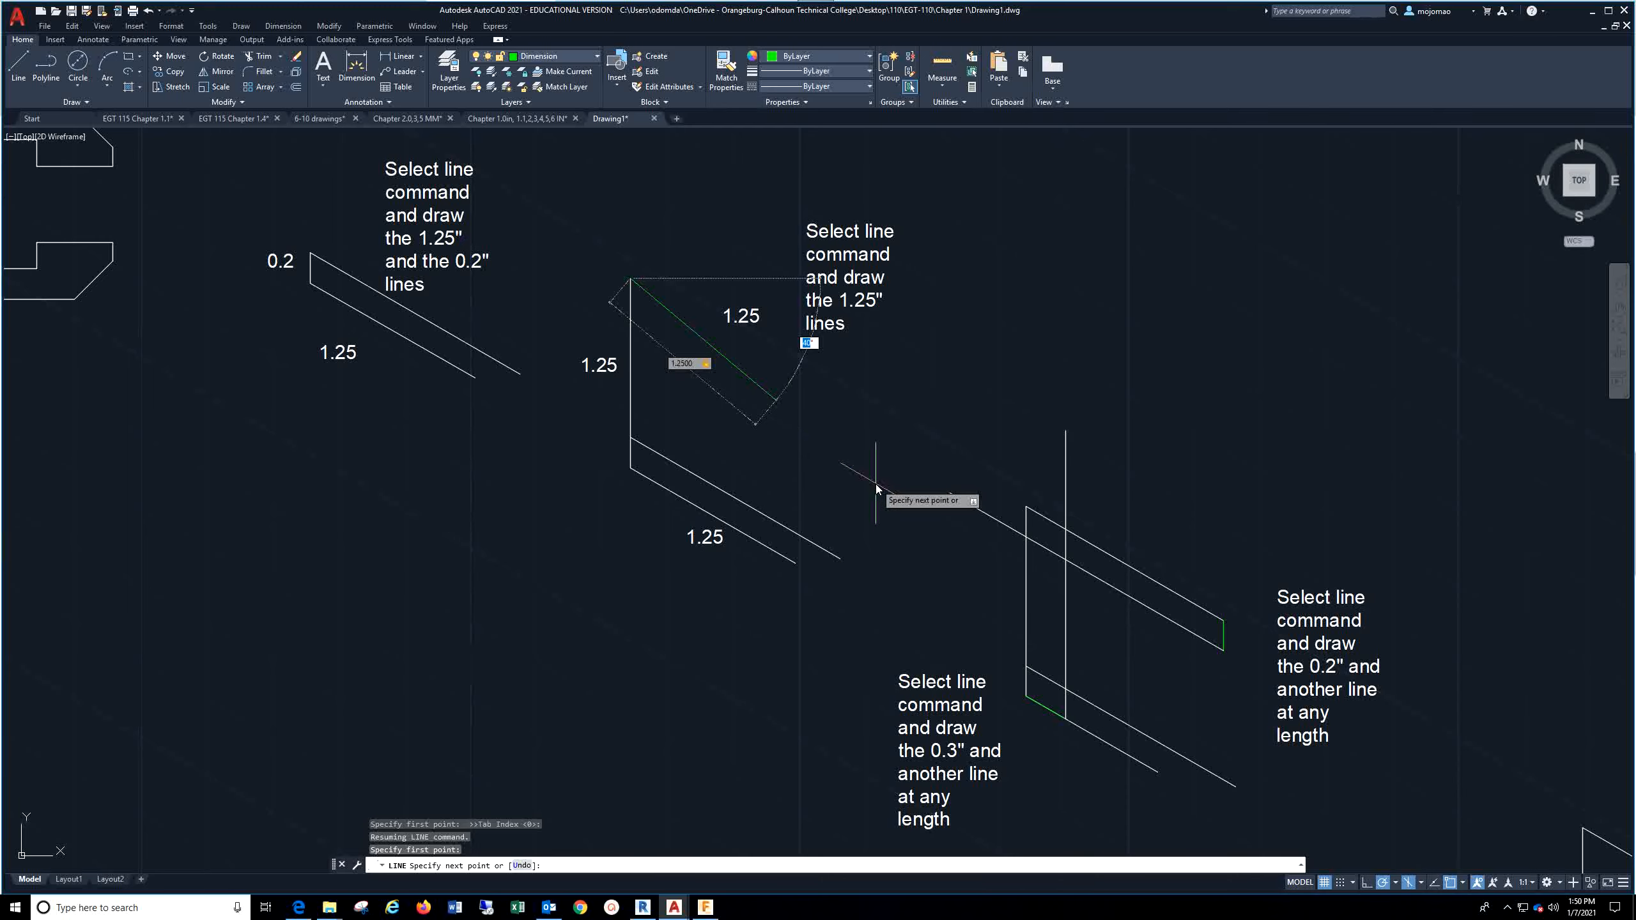
text(30)
key(Return)
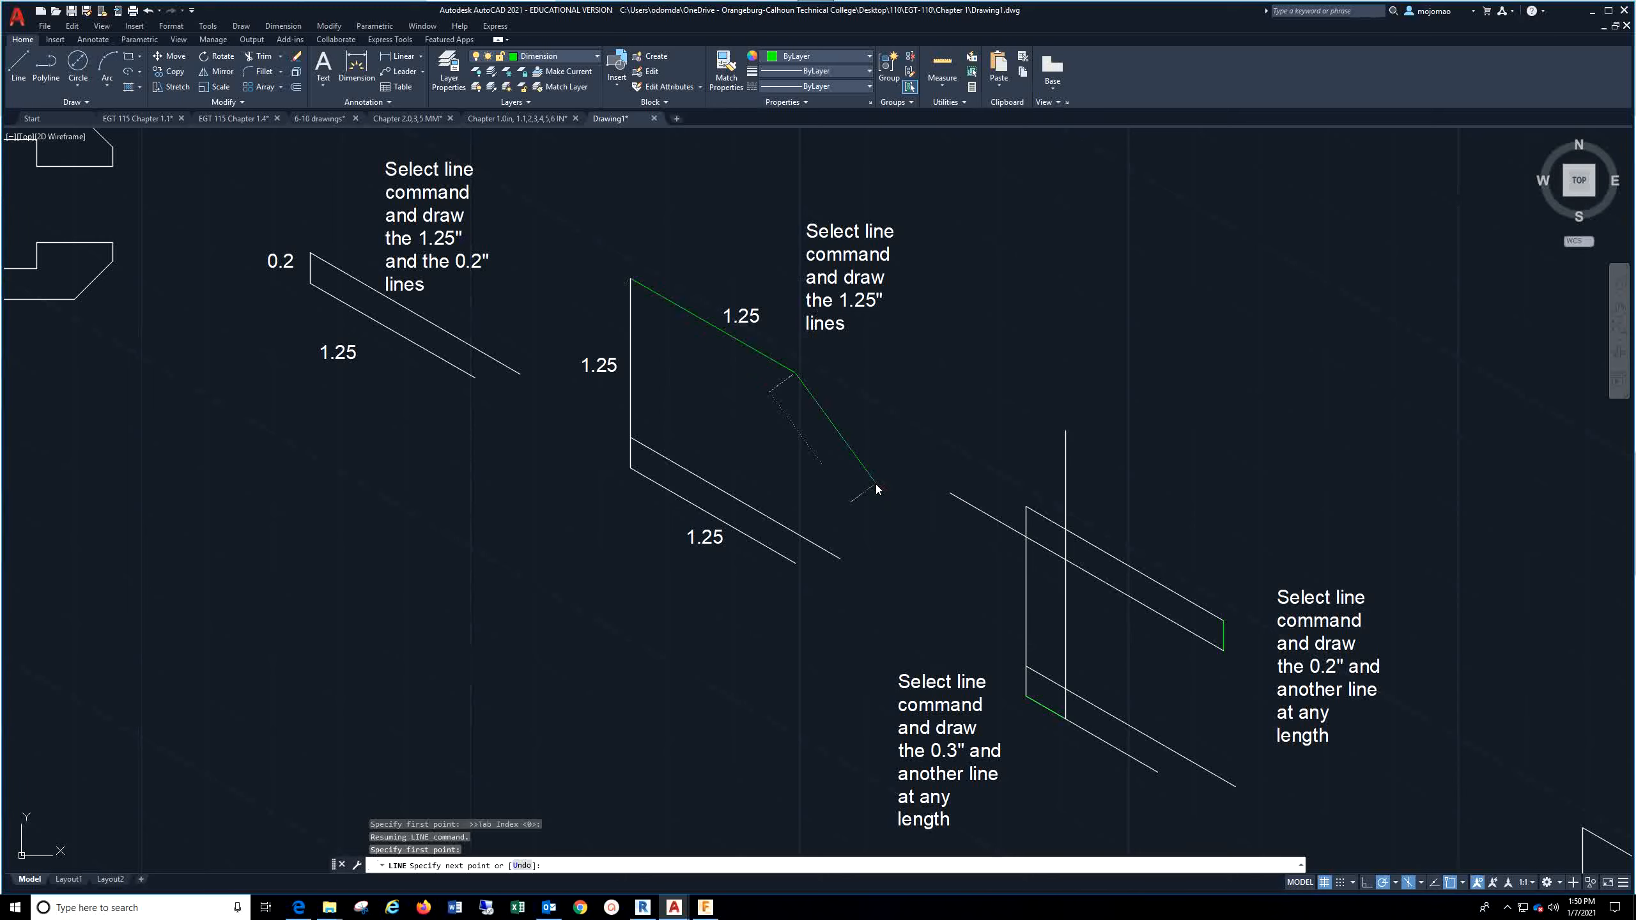
key(Escape)
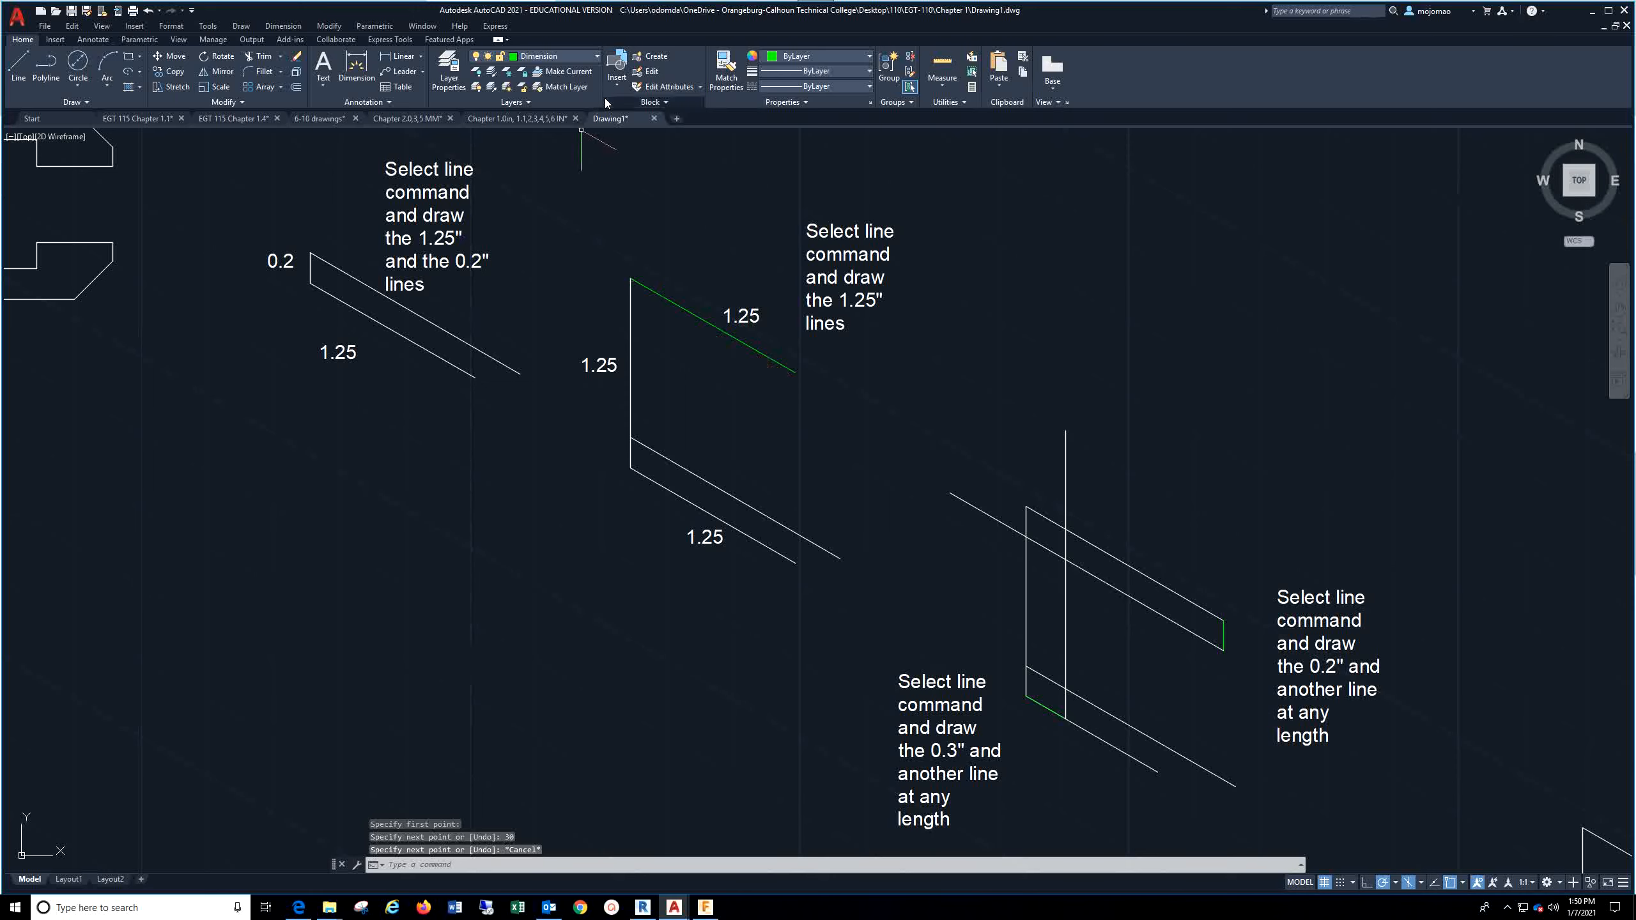
Step: Match the new sloping line's properties to those of the white vertical 1.25" line
click(727, 71)
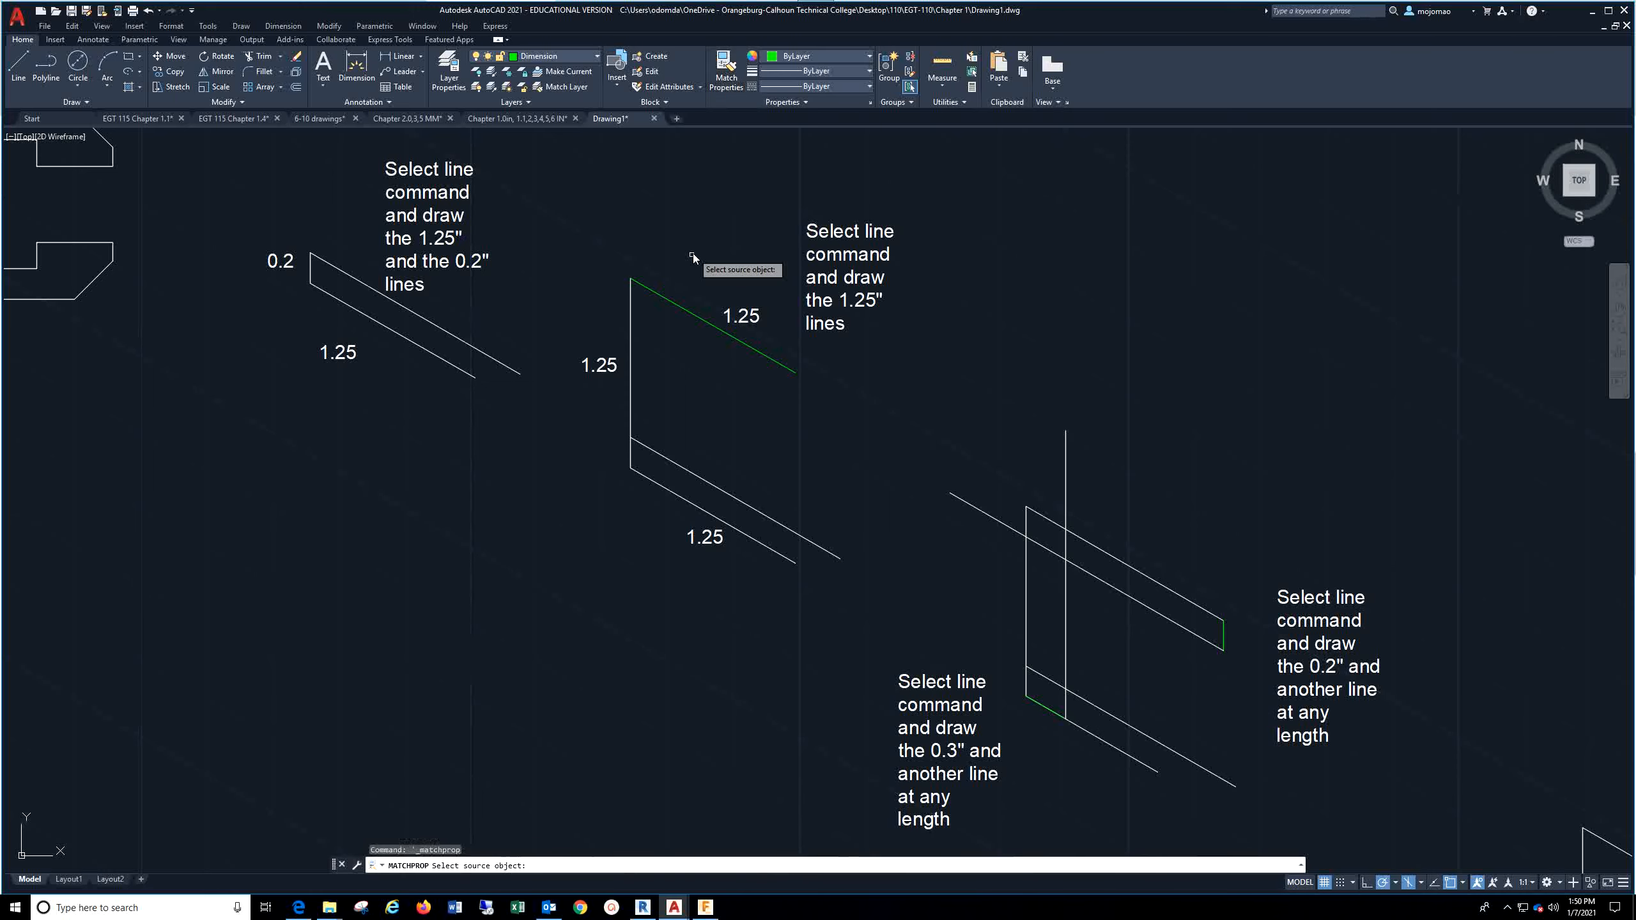
click(629, 314)
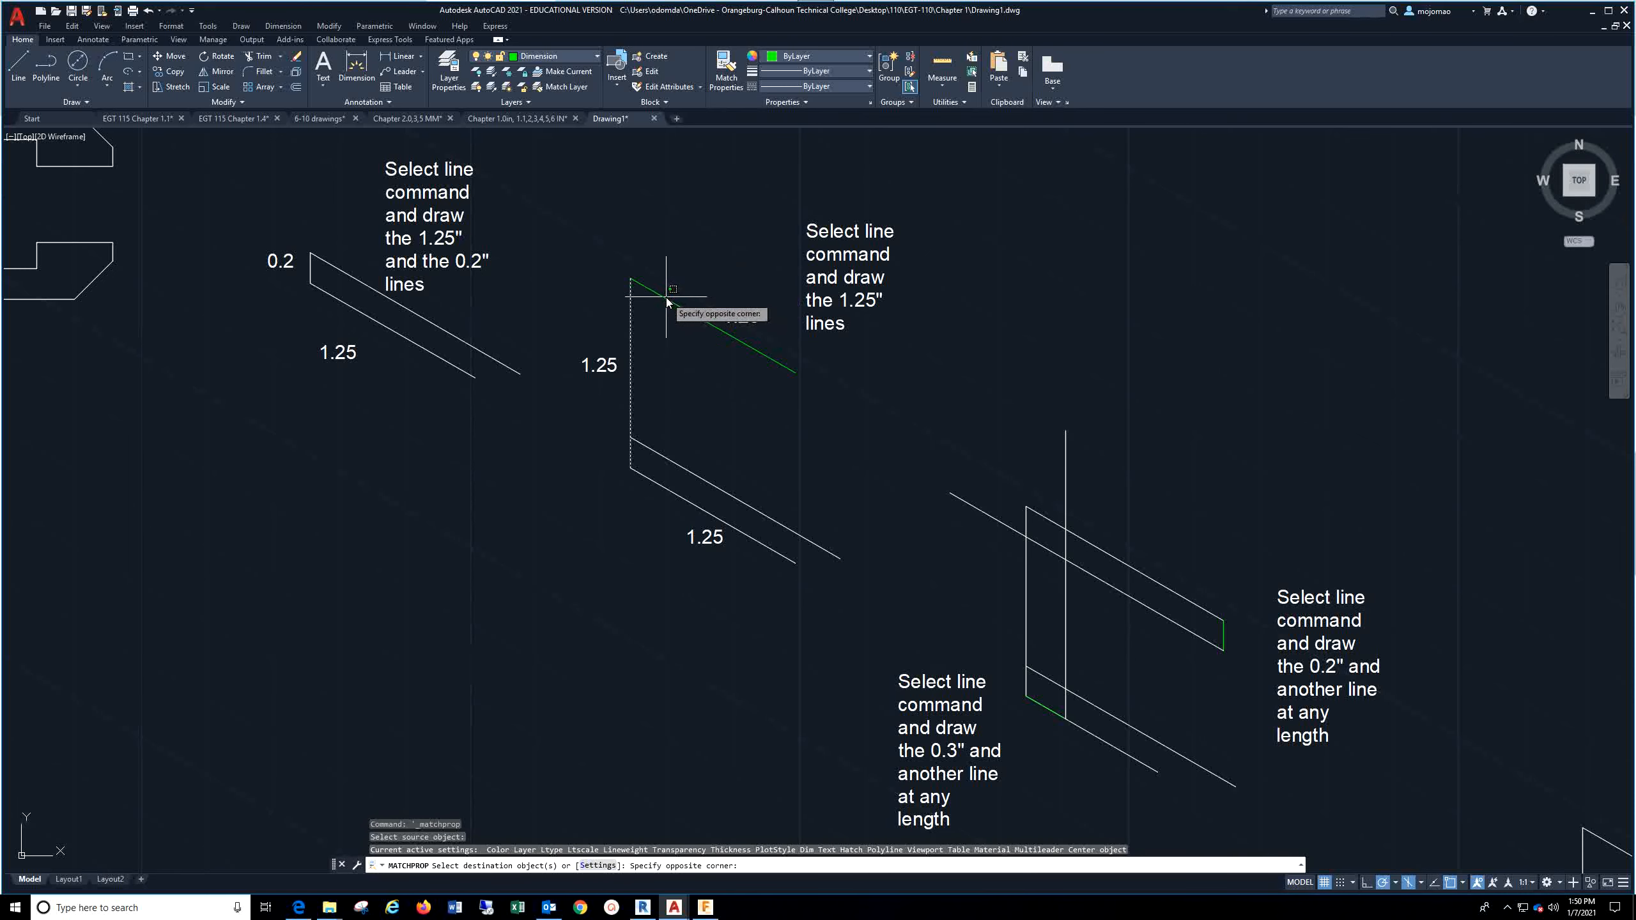
click(666, 298)
click(704, 414)
key(Escape)
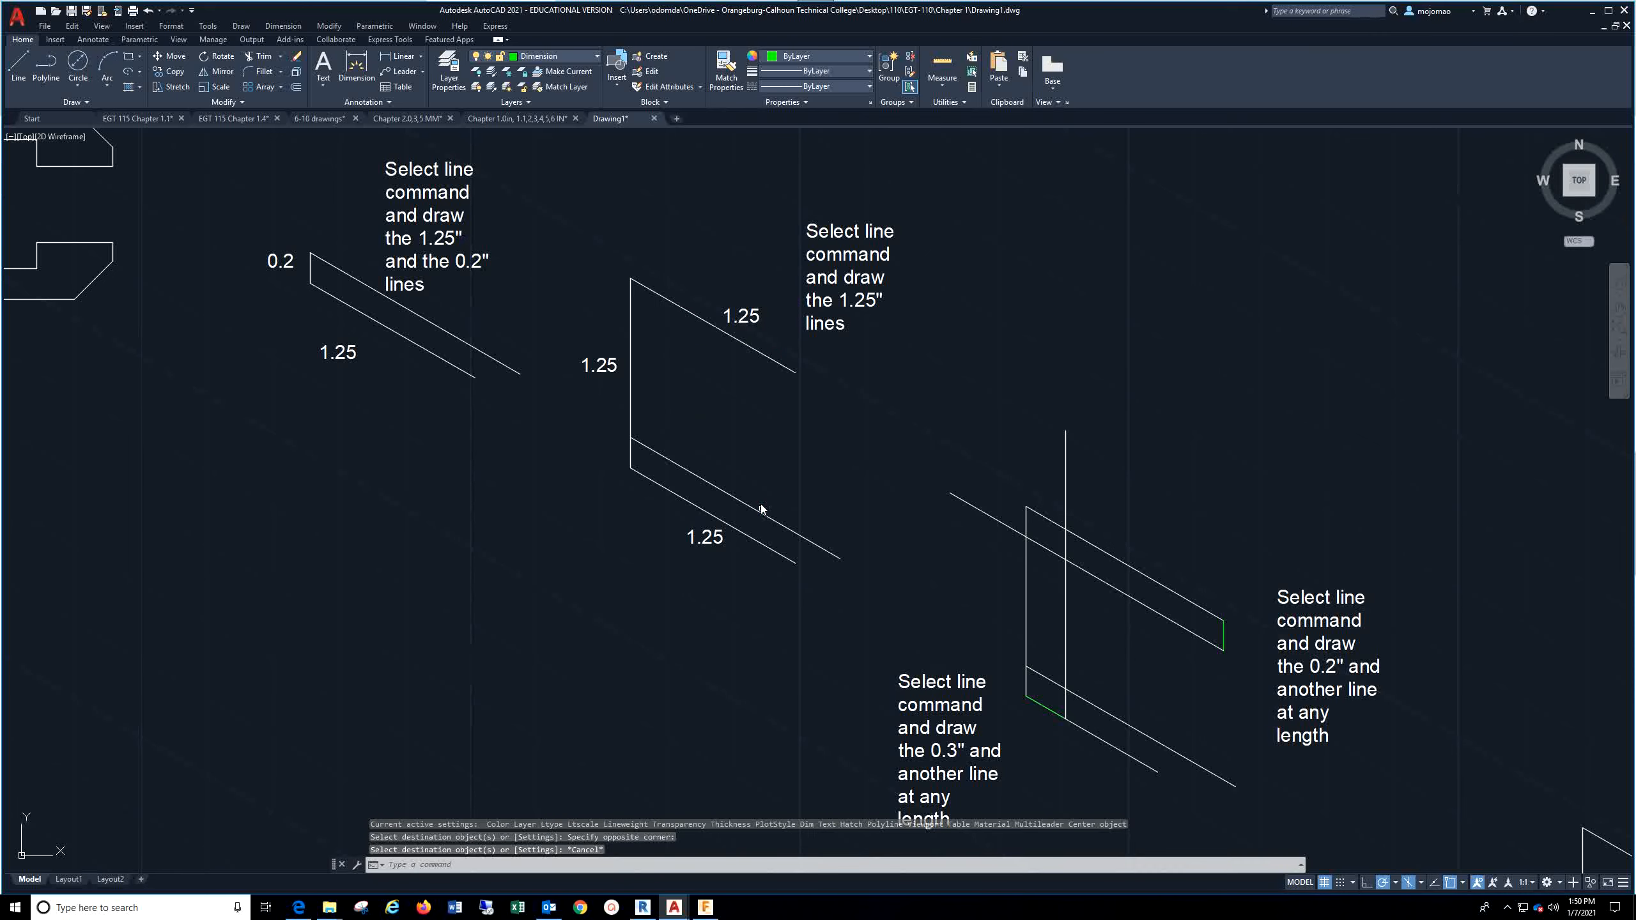
Step: Examine the construction stages for the 0.2" and 0.3" lines, the trimming, and the 0.25" and 0.125" corner cuts
mouse_move(777, 684)
middle_down()
mouse_move(679, 515)
mouse_move(470, 560)
middle_up()
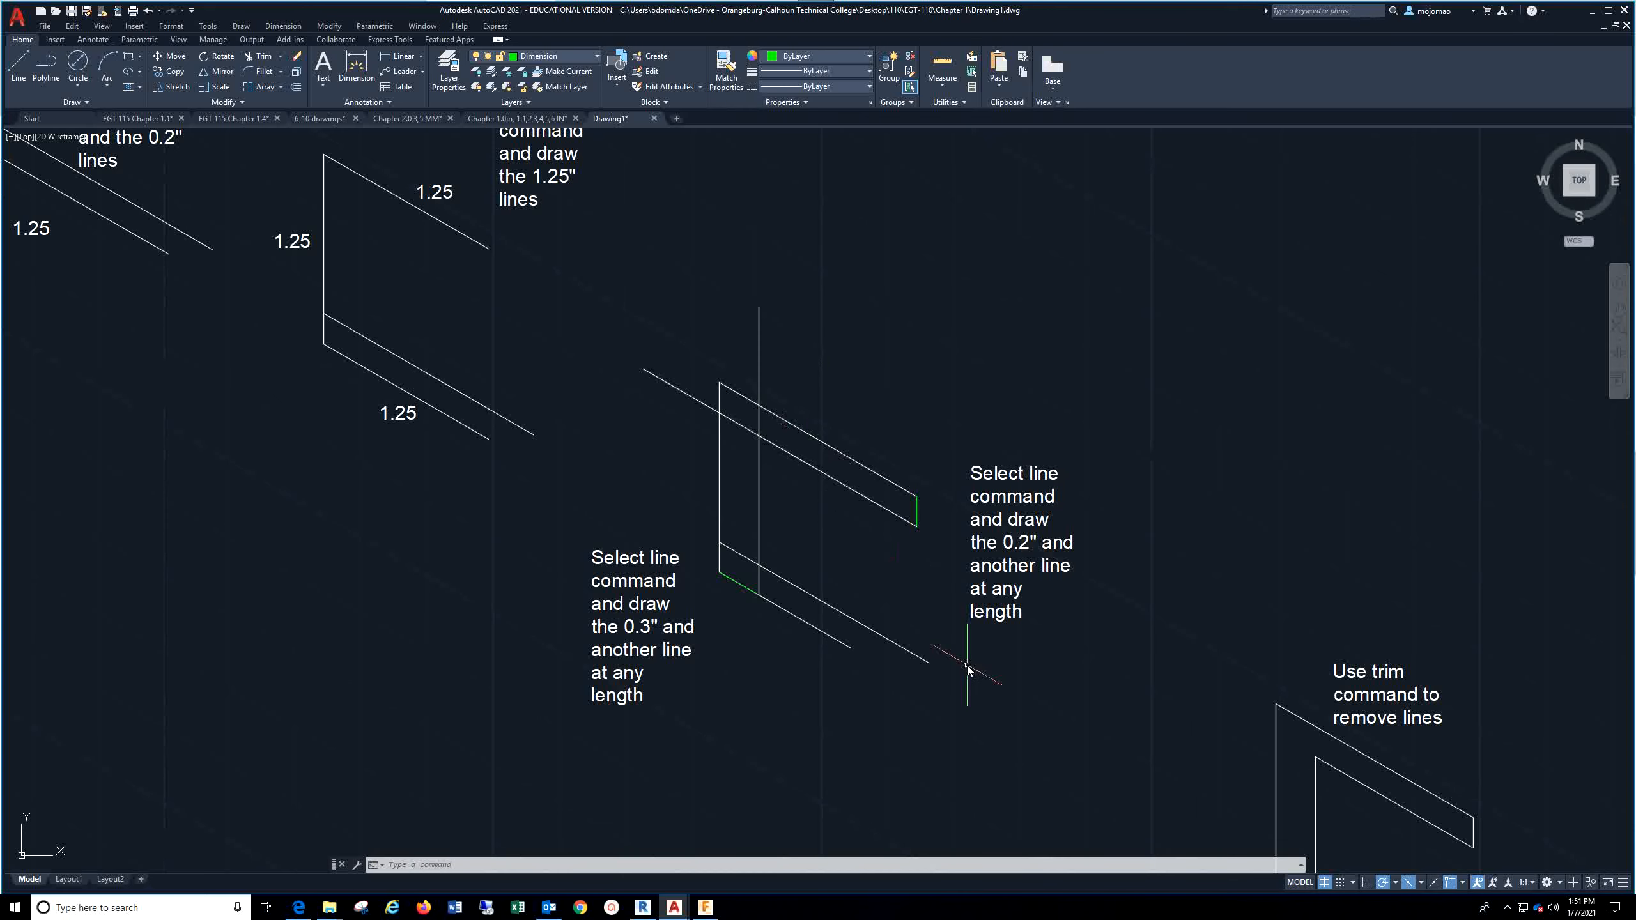
scroll(967, 669, down, 2)
mouse_move(1026, 698)
middle_down()
mouse_move(923, 589)
mouse_move(655, 445)
middle_up()
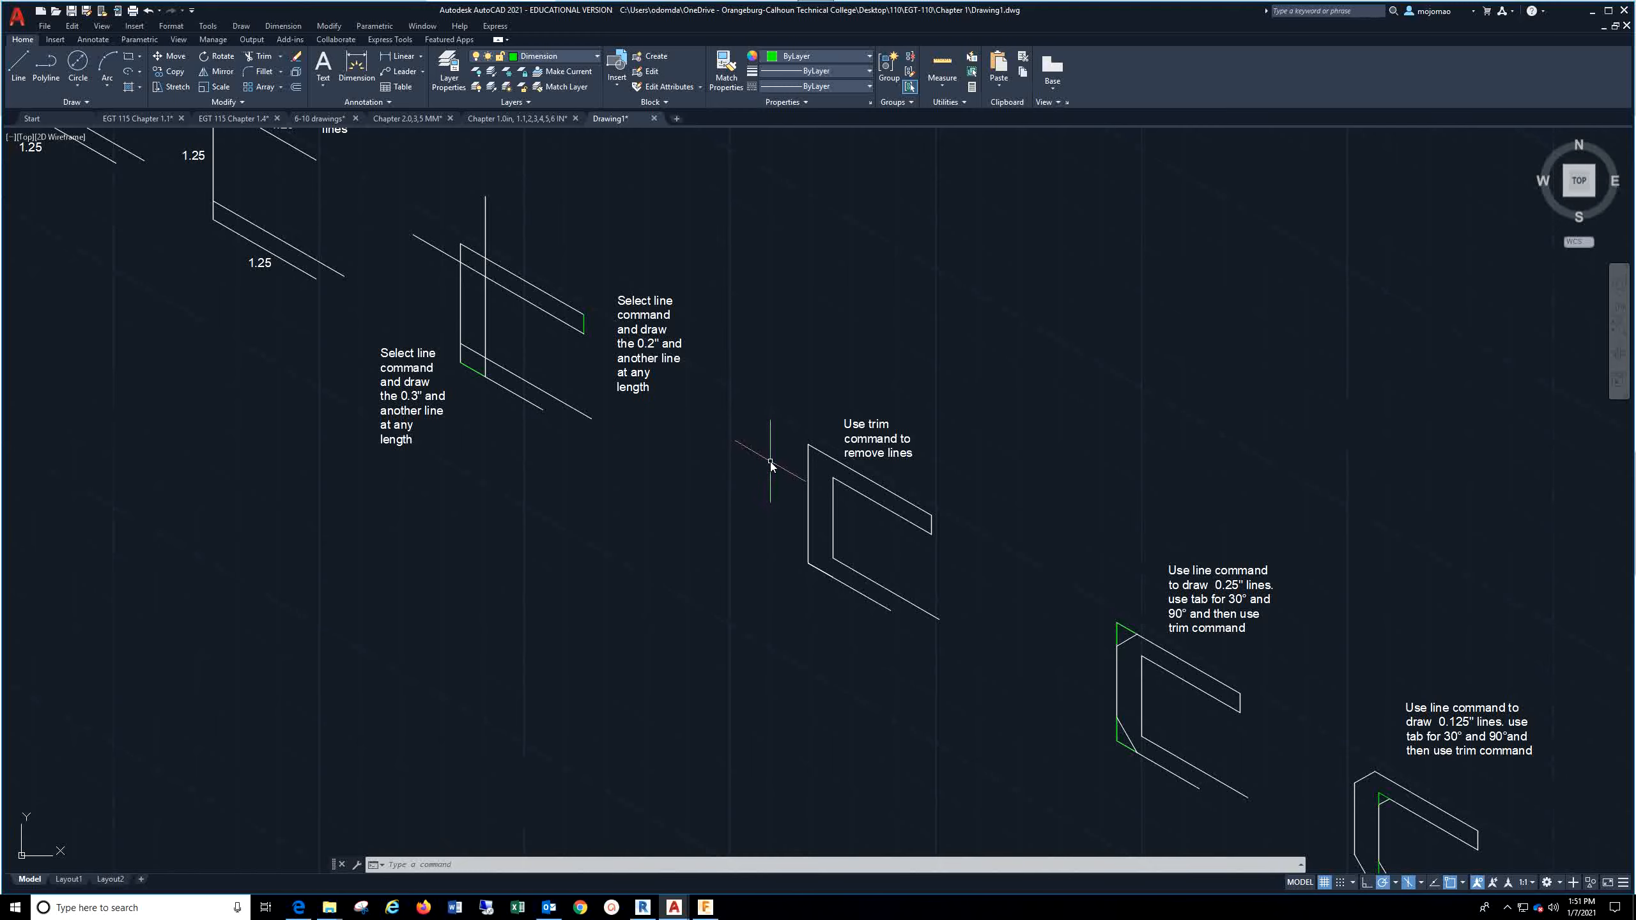
key(ctrl+v)
mouse_move(949, 665)
middle_down()
mouse_move(920, 628)
mouse_move(579, 449)
middle_up()
scroll(748, 420, up, 4)
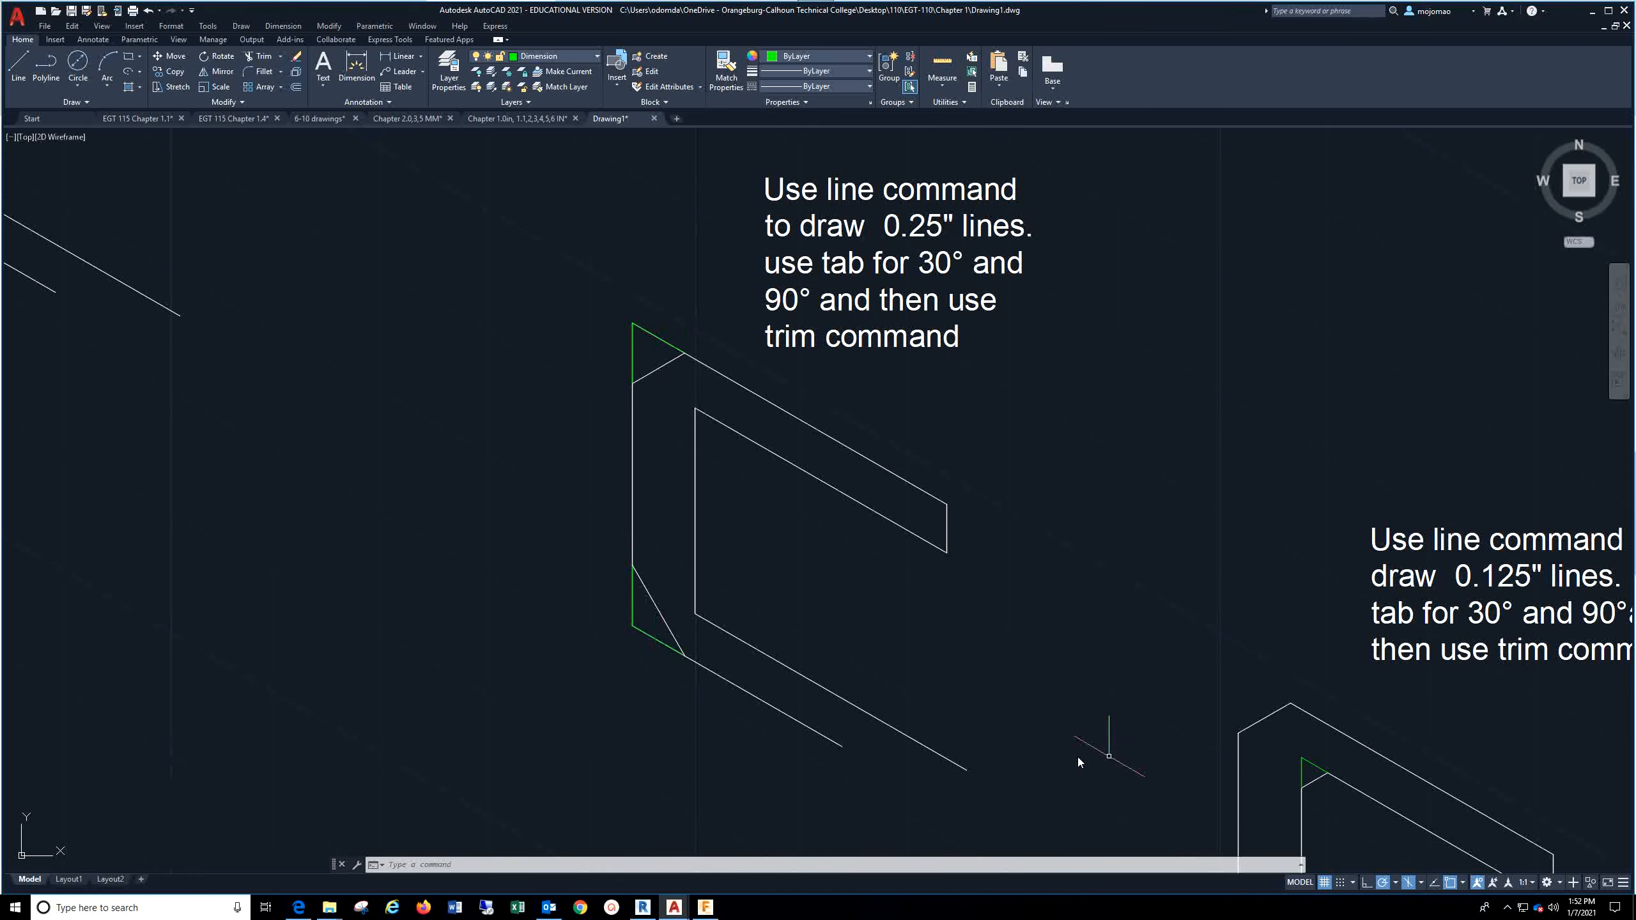
mouse_move(1078, 757)
middle_down()
mouse_move(1030, 657)
mouse_move(647, 457)
mouse_move(445, 383)
middle_up()
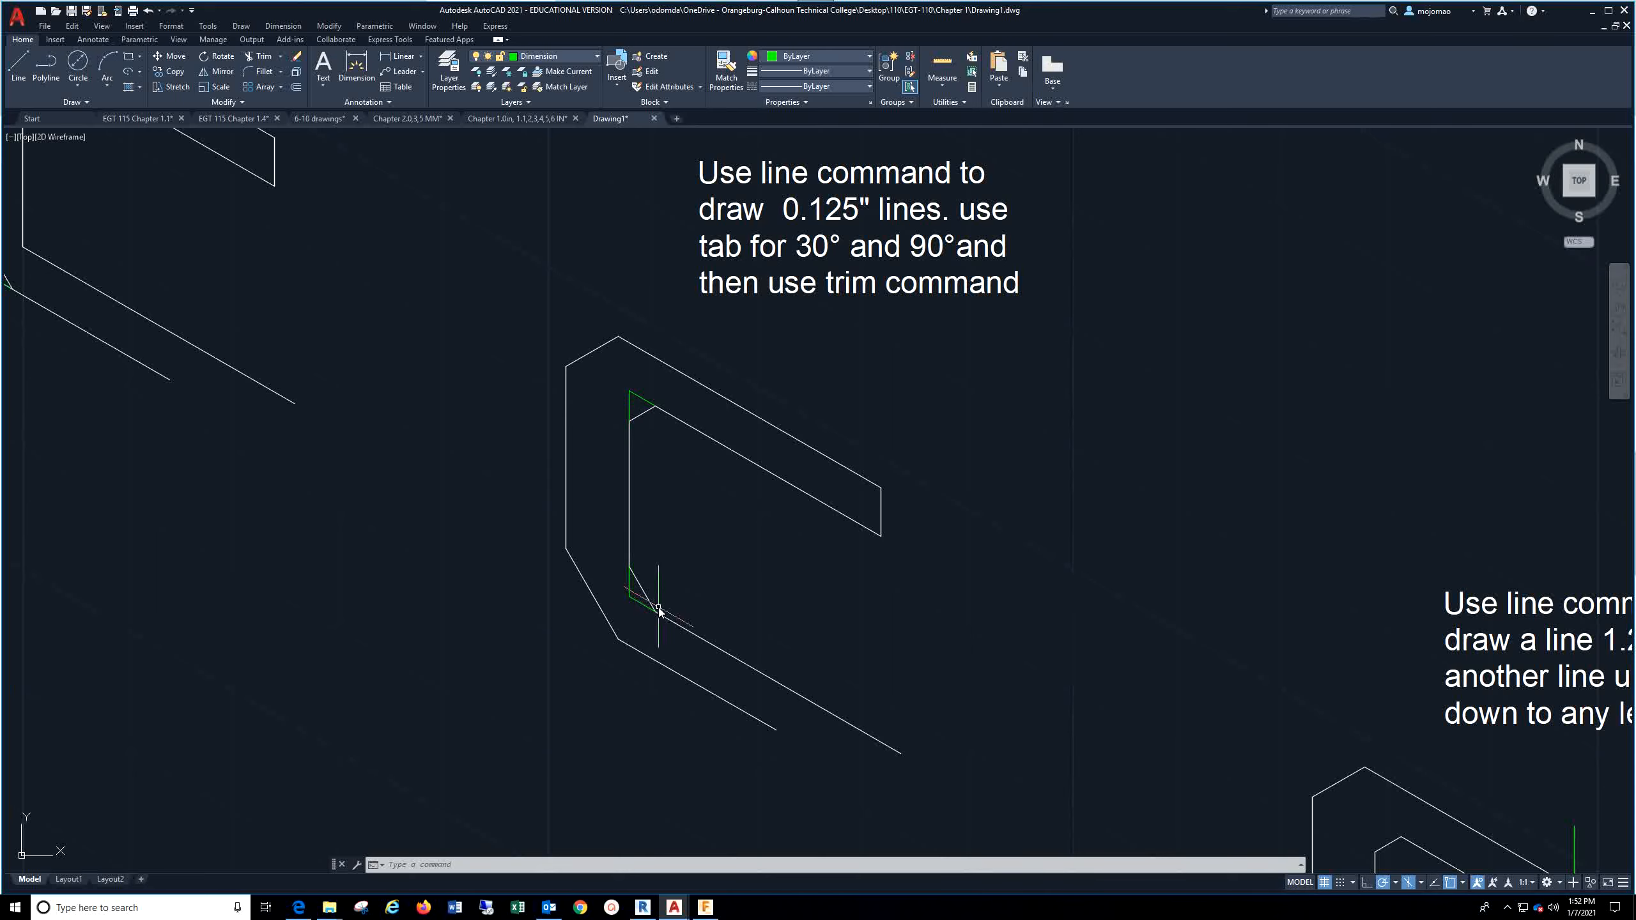
scroll(625, 425, up, 8)
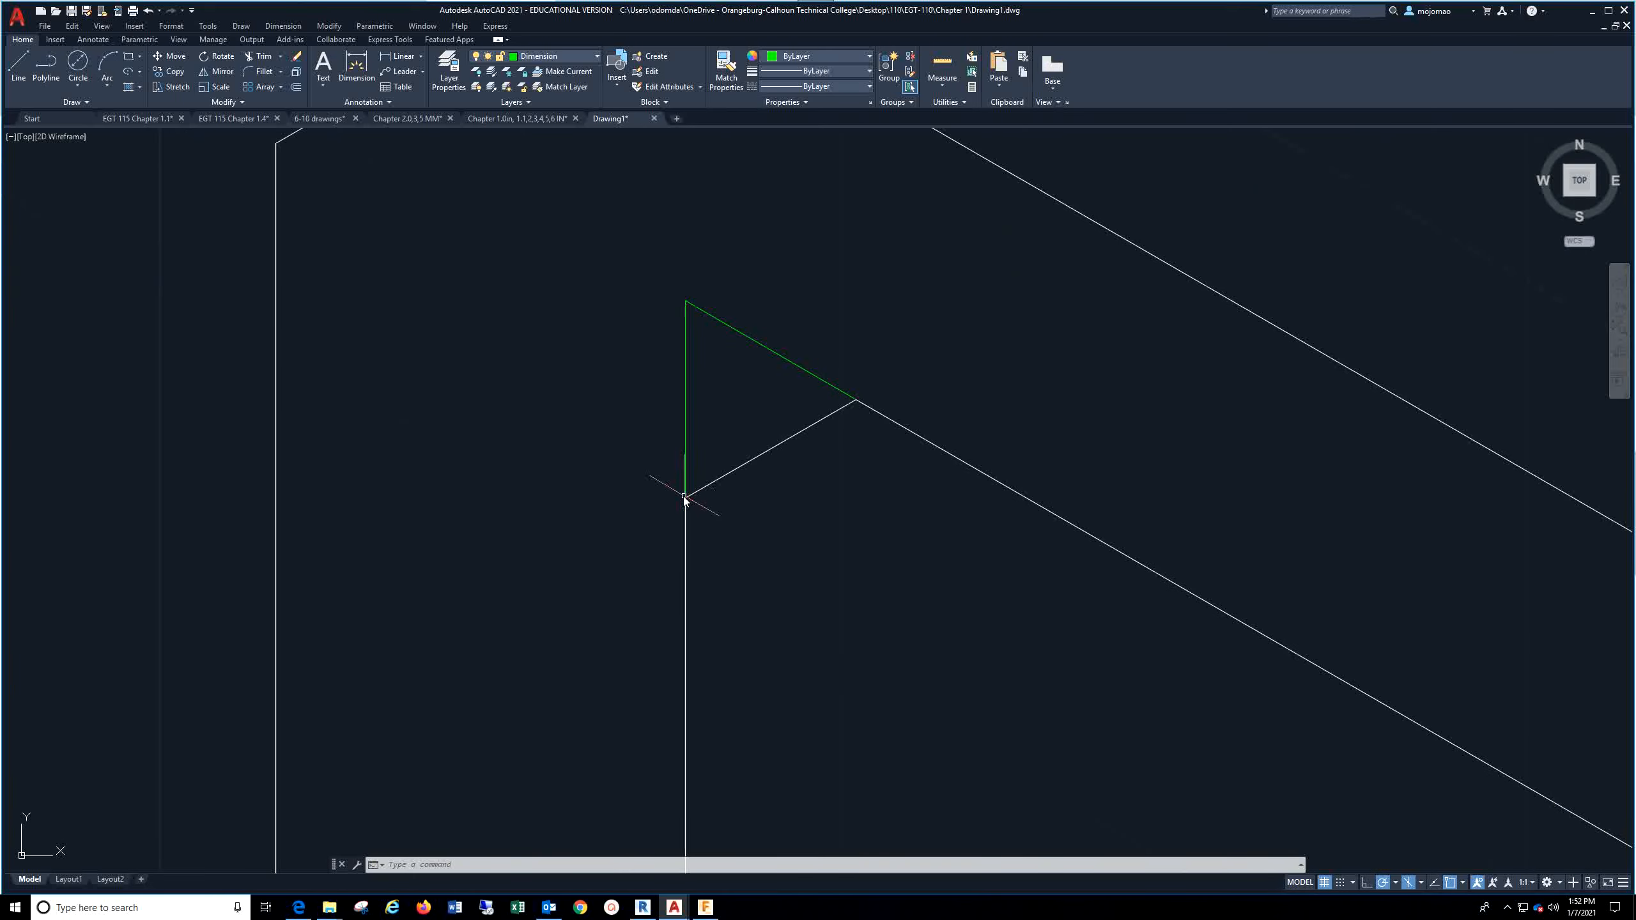
scroll(821, 616, down, 5)
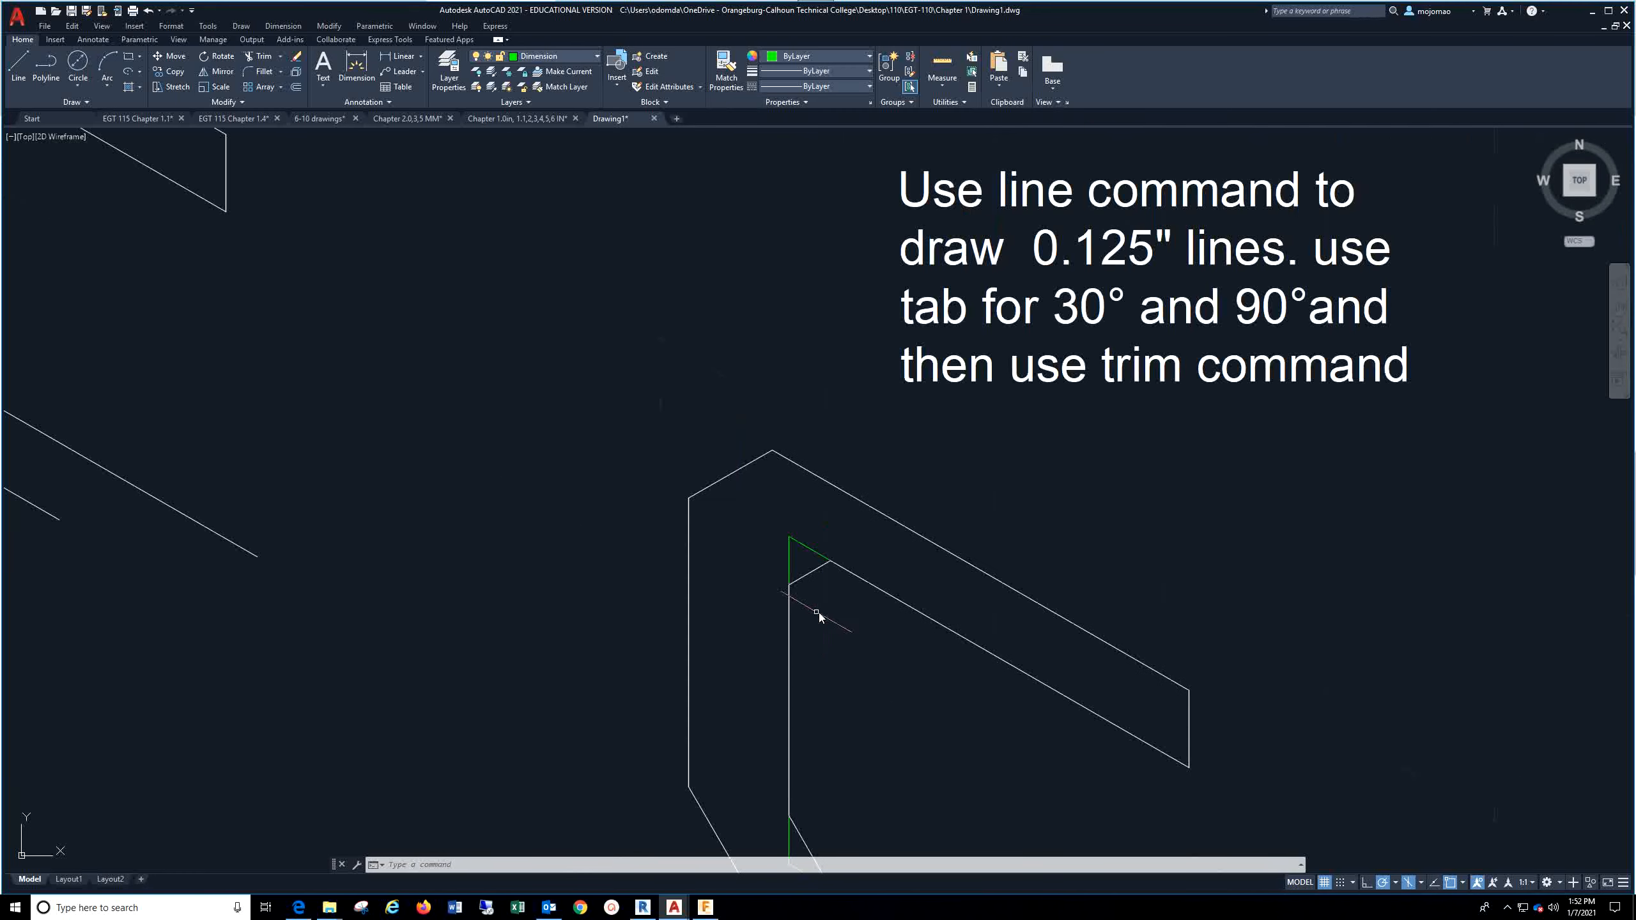
scroll(773, 558, up, 4)
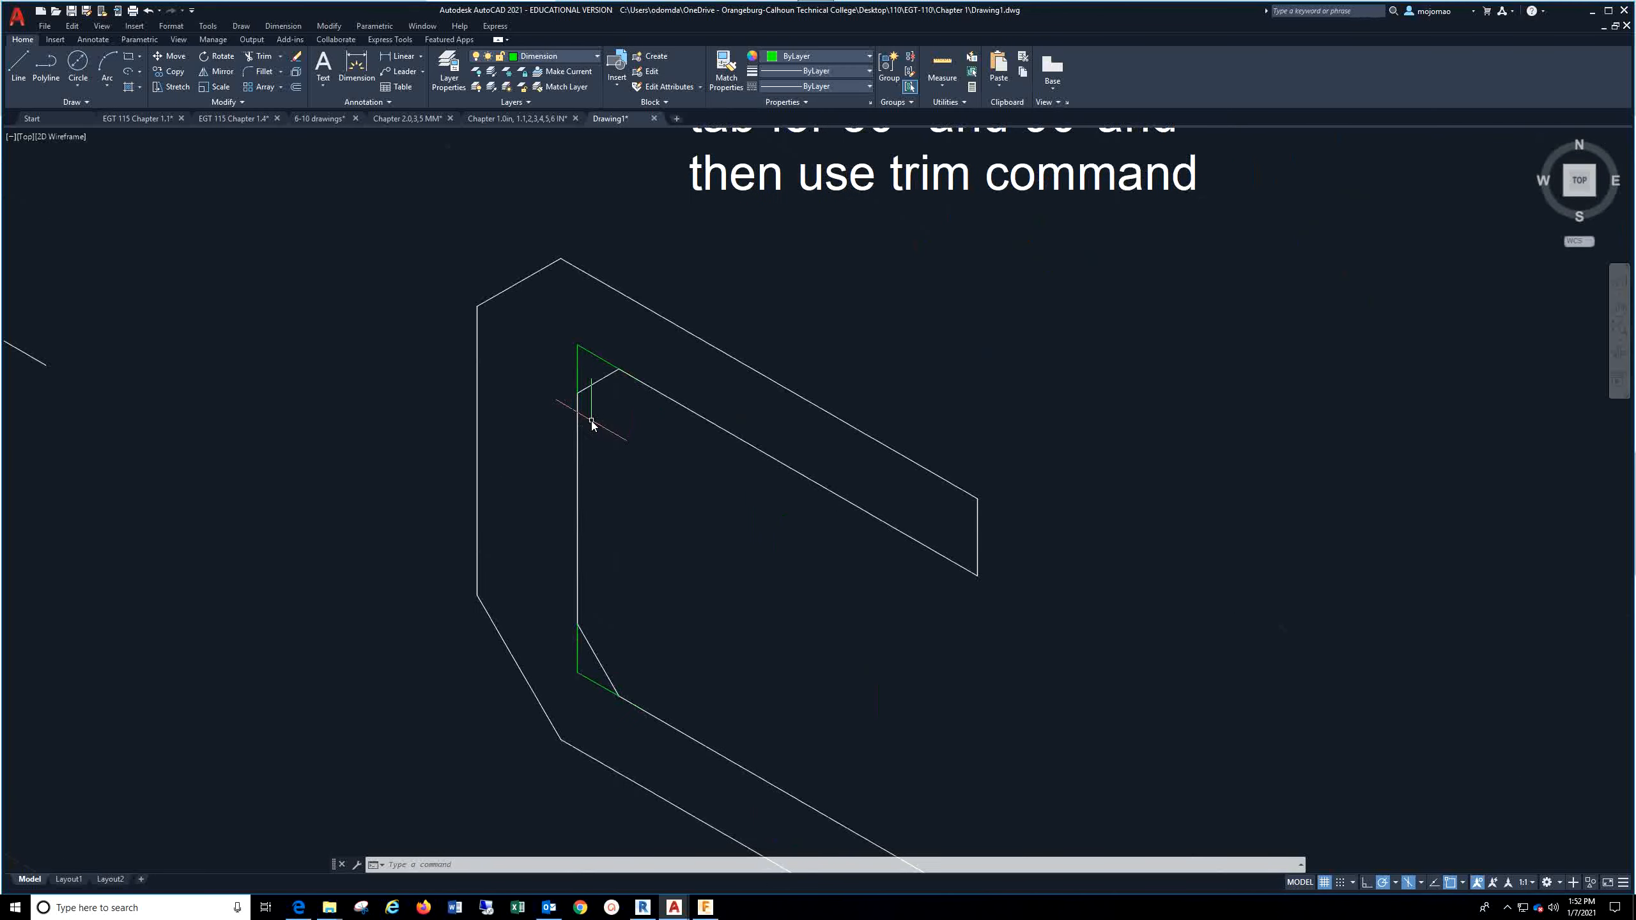
scroll(591, 421, down, 4)
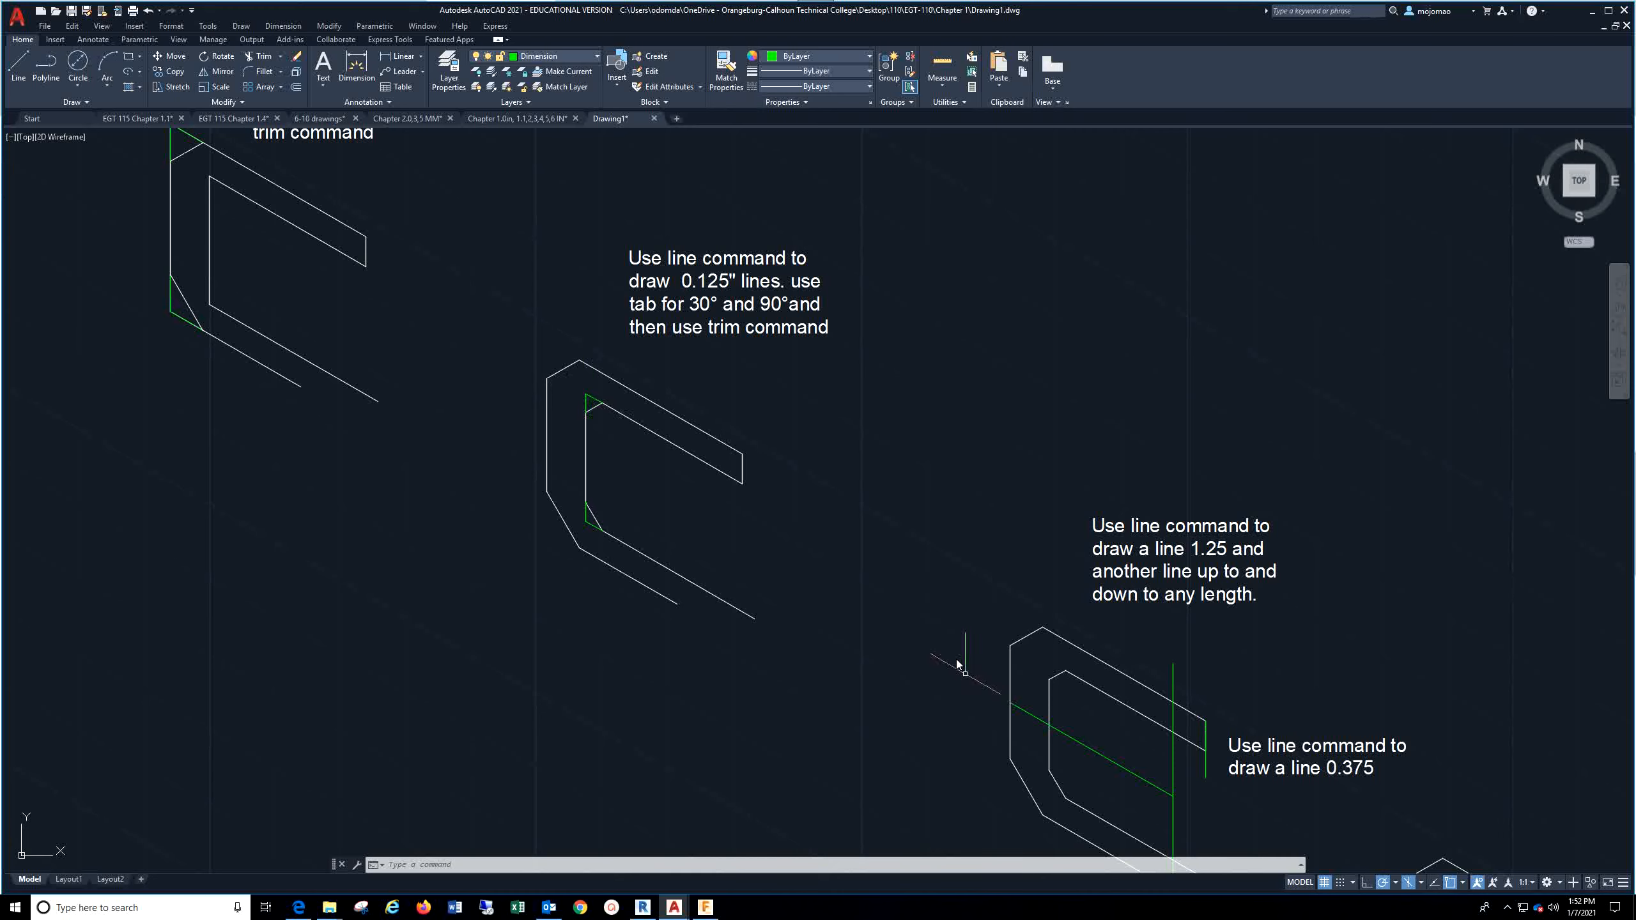
Step: Add an inch mark after 1.25 in the note about drawing a line up and down to any length
mouse_move(959, 667)
middle_down()
mouse_move(847, 602)
mouse_move(558, 494)
middle_up()
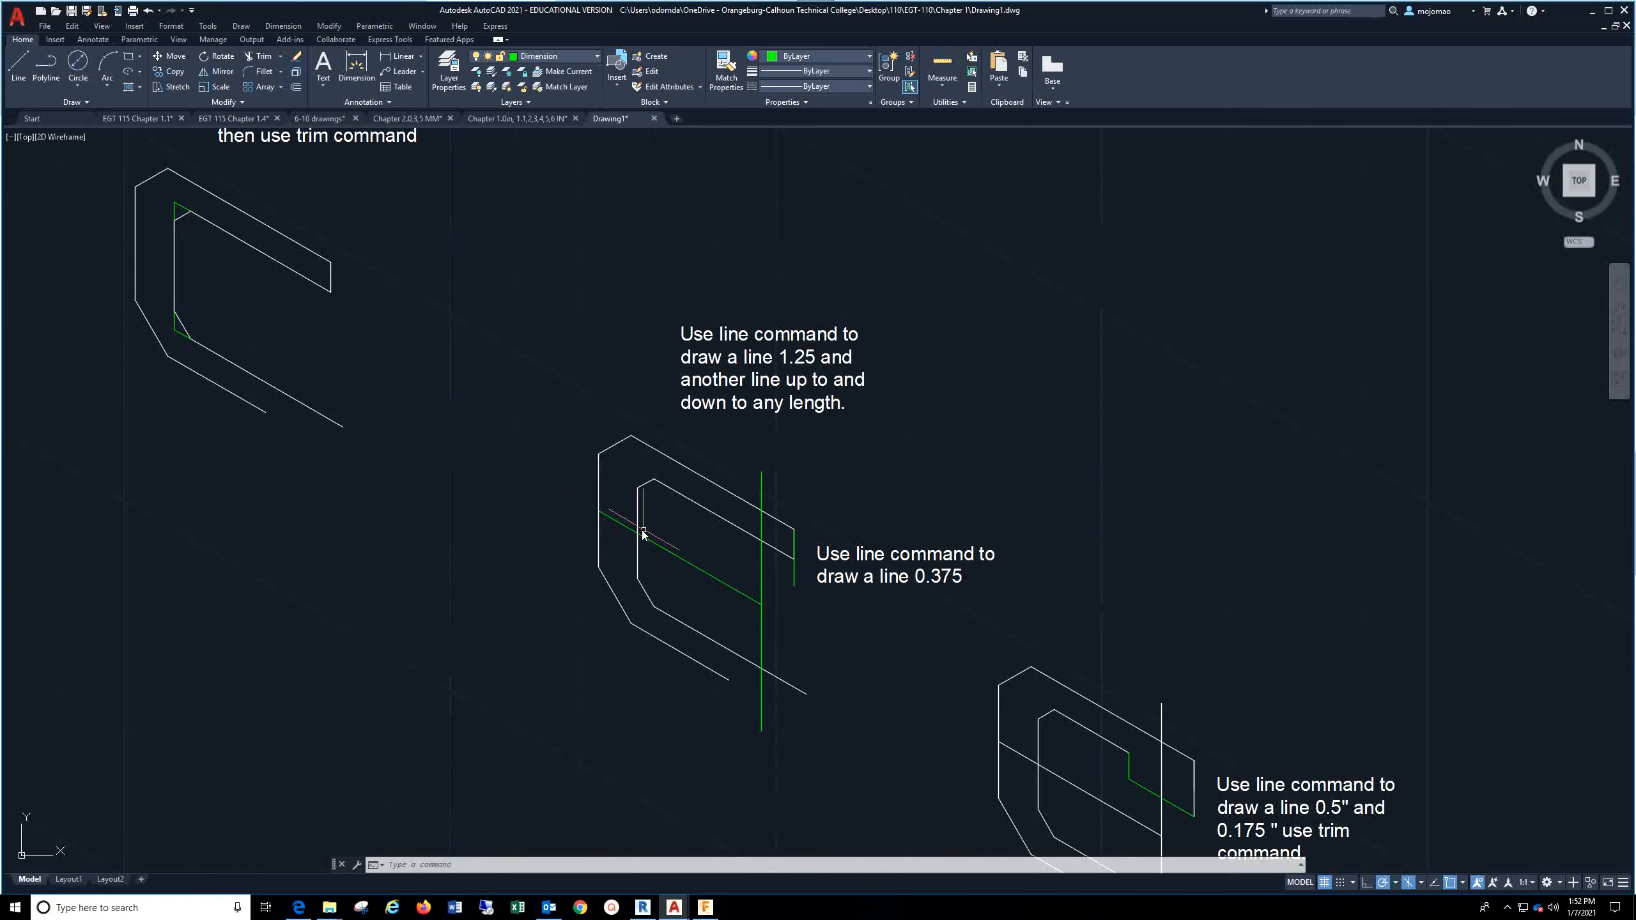
click(815, 365)
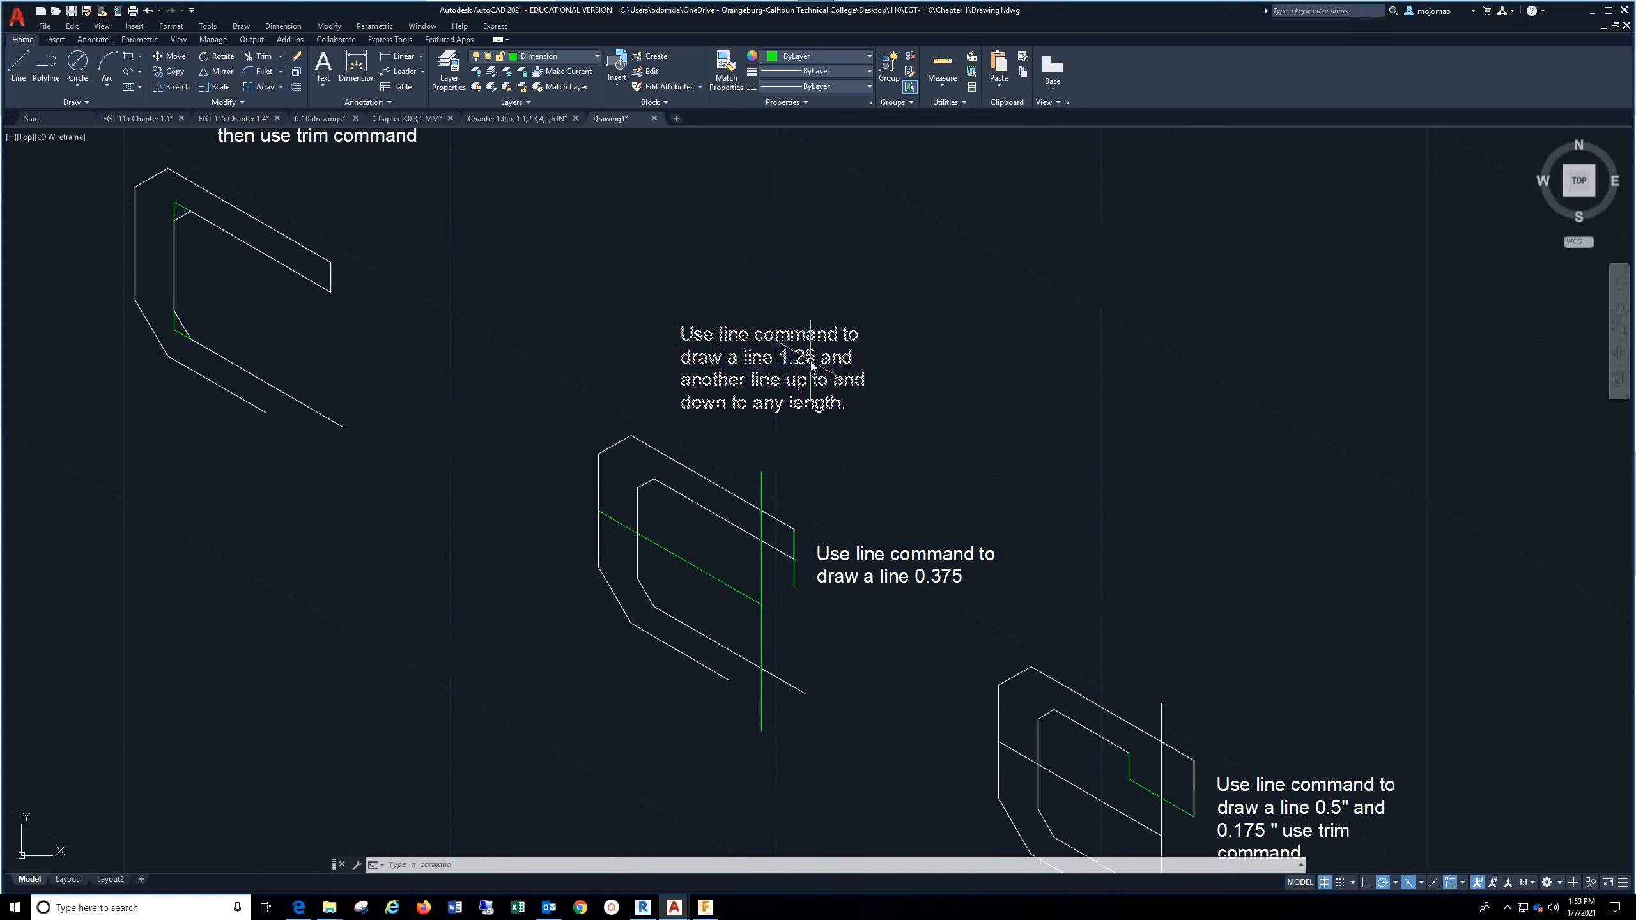
double_click(811, 365)
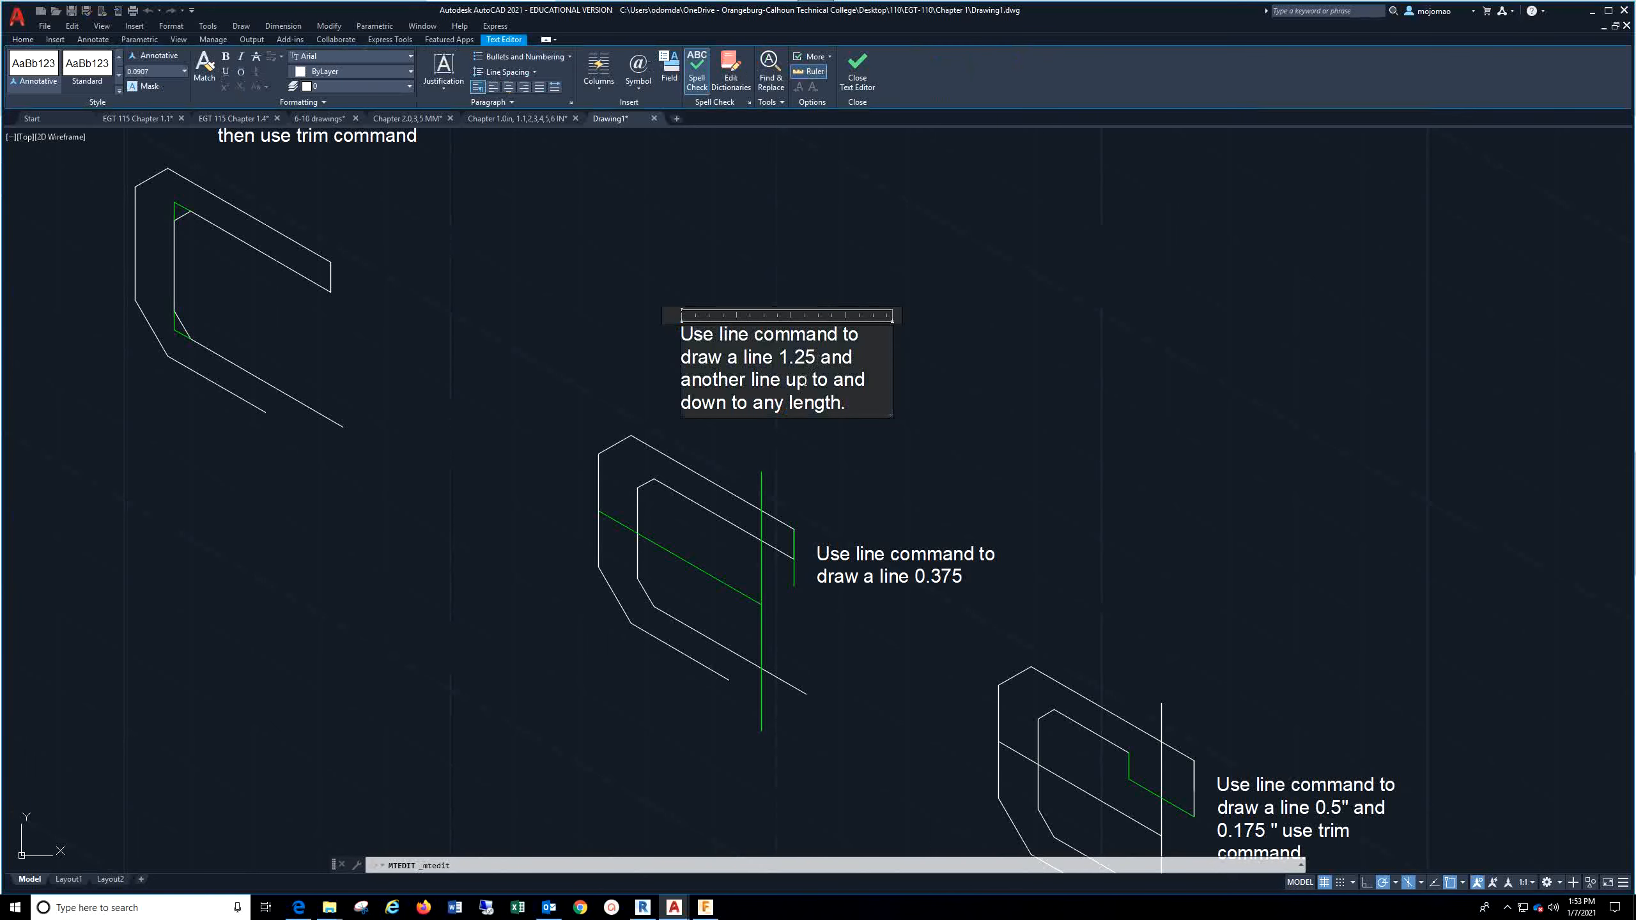
text(")
click(945, 308)
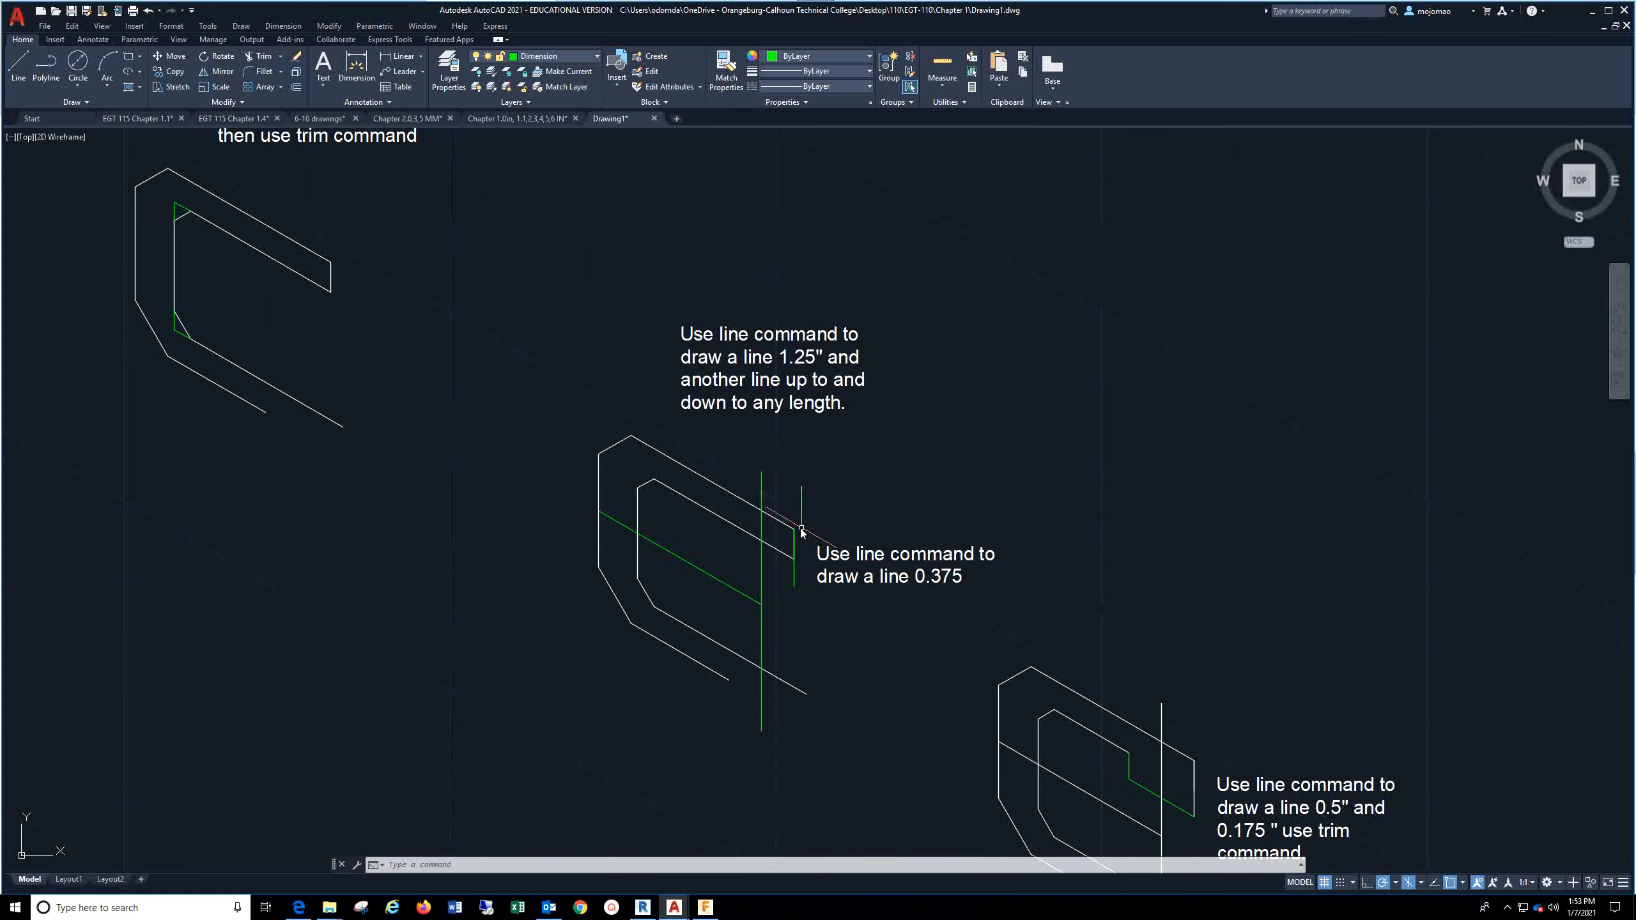
Step: Add an inch mark after 0.375 in the note beside the same C figure
click(813, 634)
key(Delete)
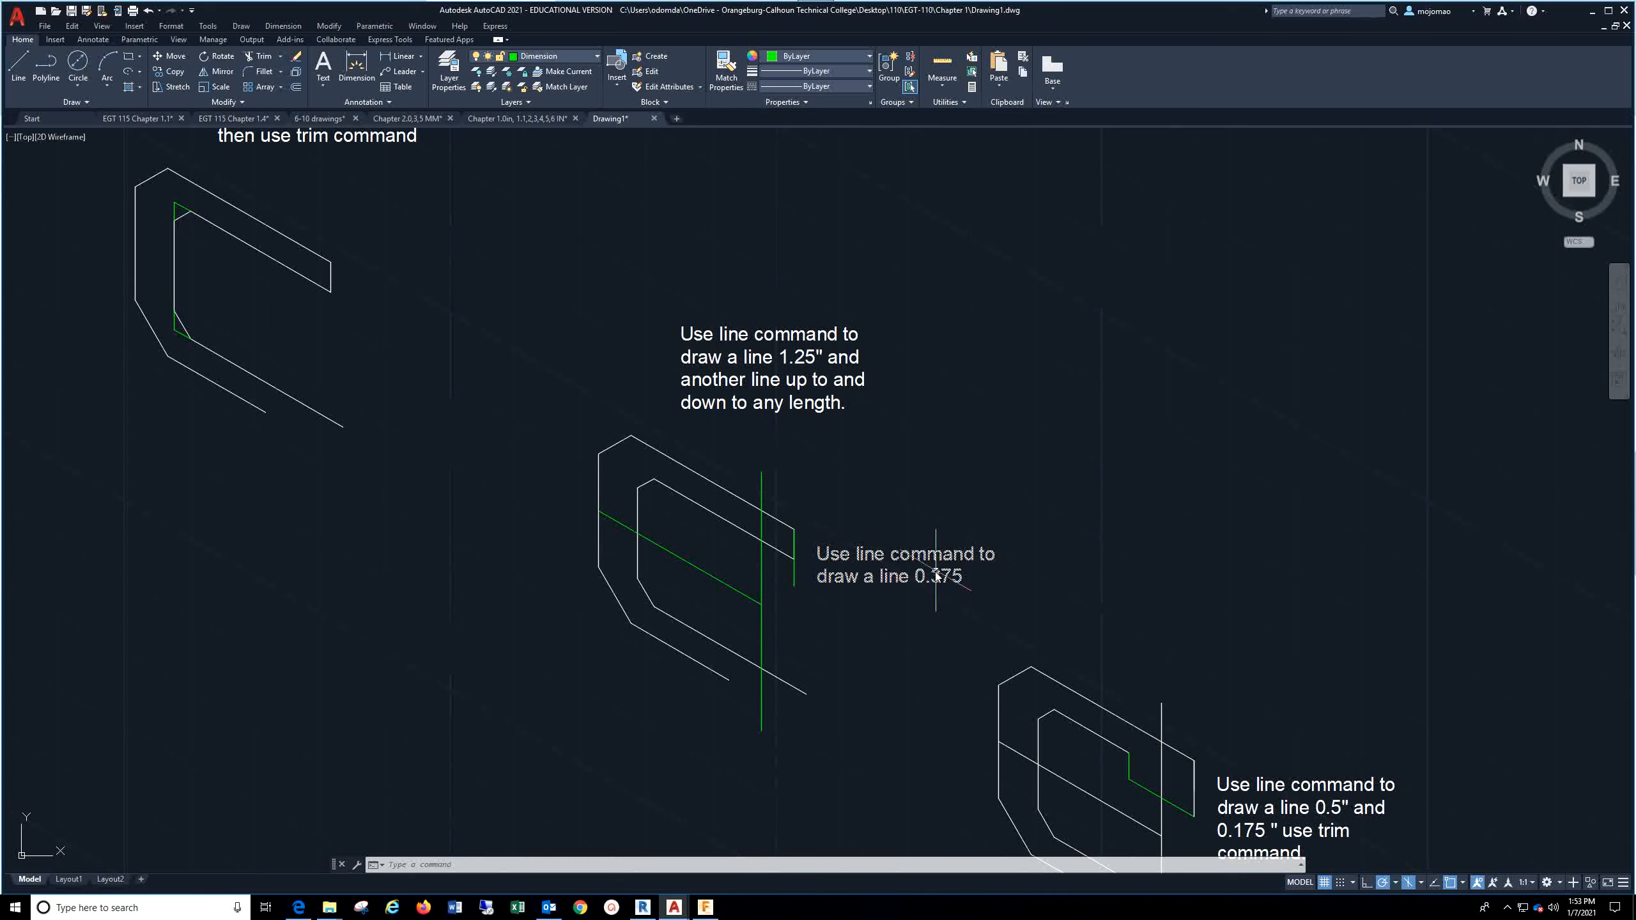
click(947, 576)
double_click(947, 576)
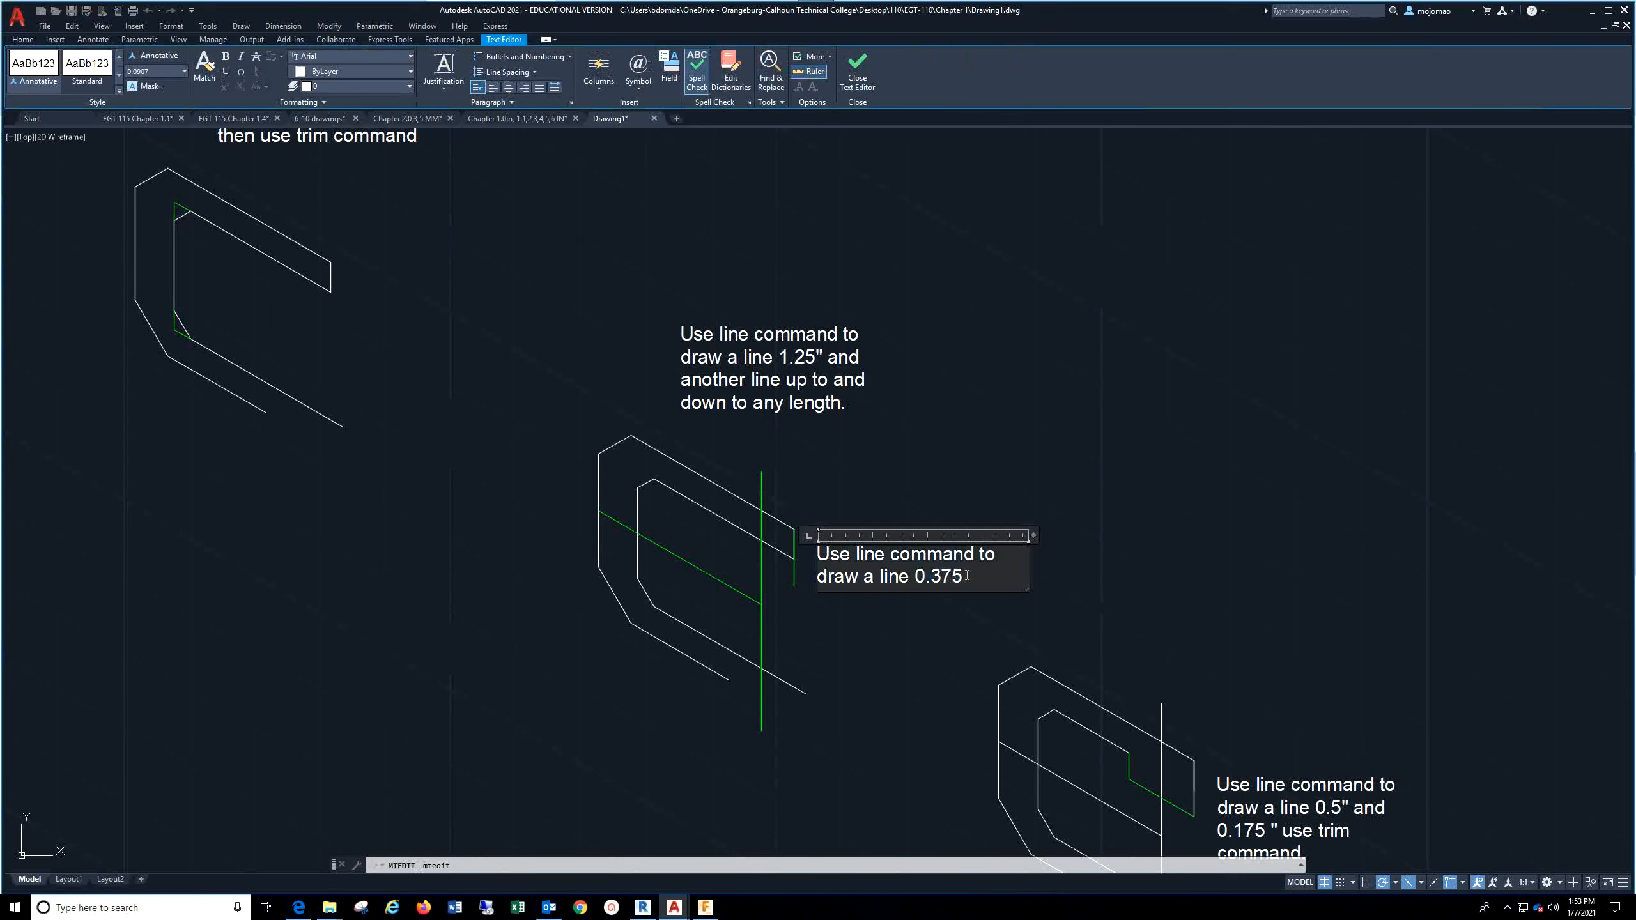
click(963, 608)
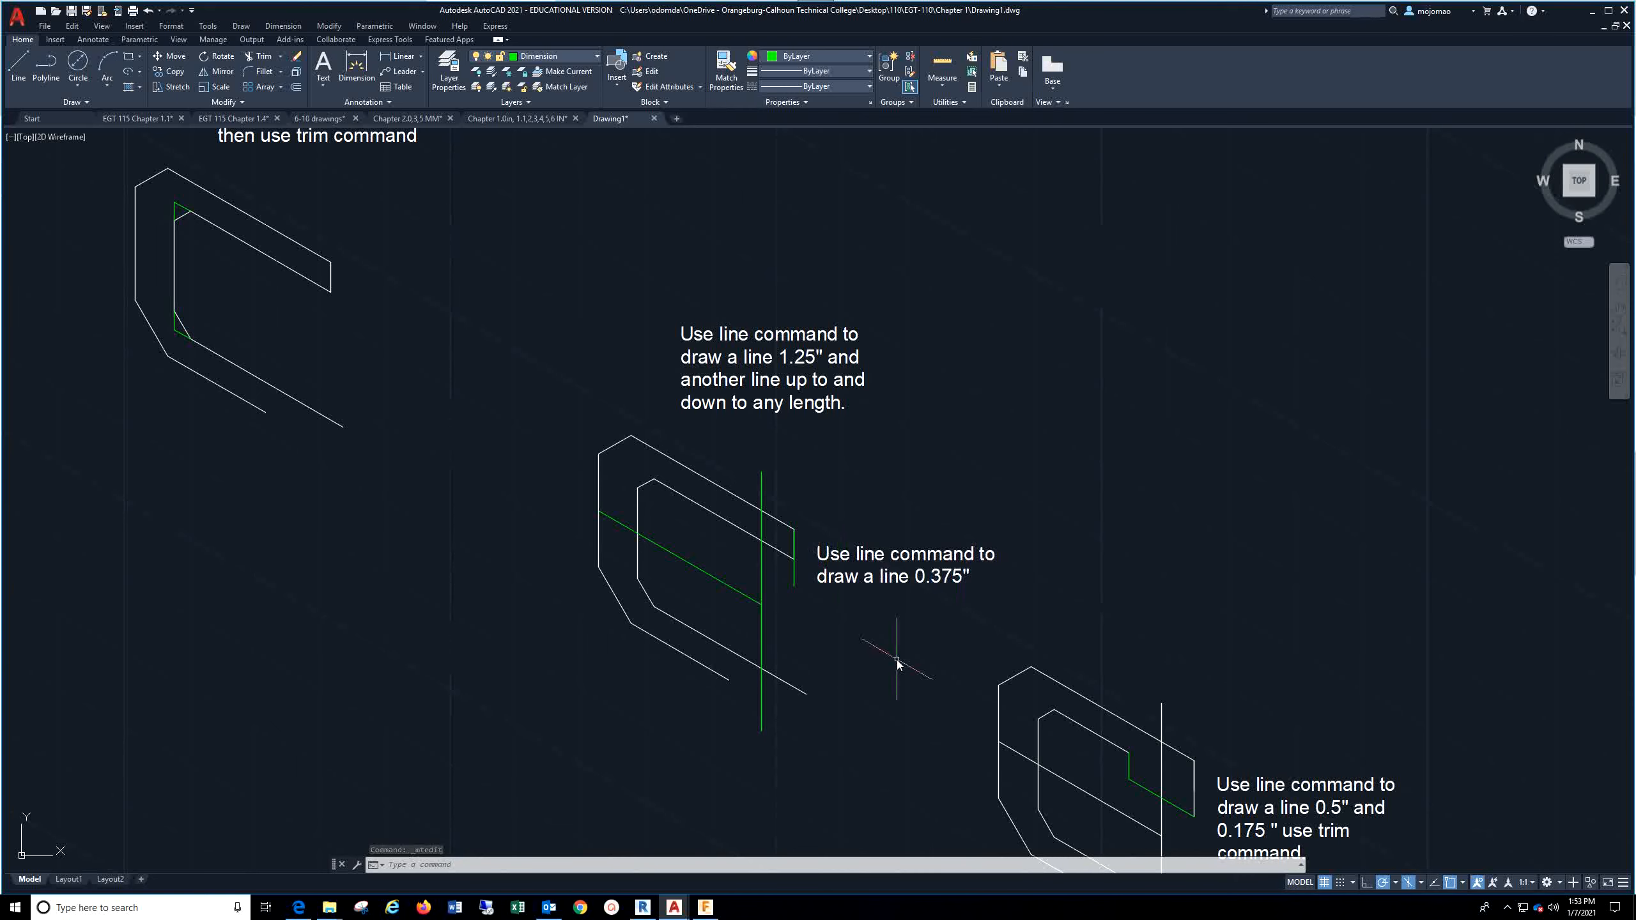
Step: Examine the remaining C stages, from the 0.5" and 0.175" lines through the lower-half trimming to the 0.25" depth
middle_drag(888, 650, 699, 502)
middle_drag(728, 644, 606, 555)
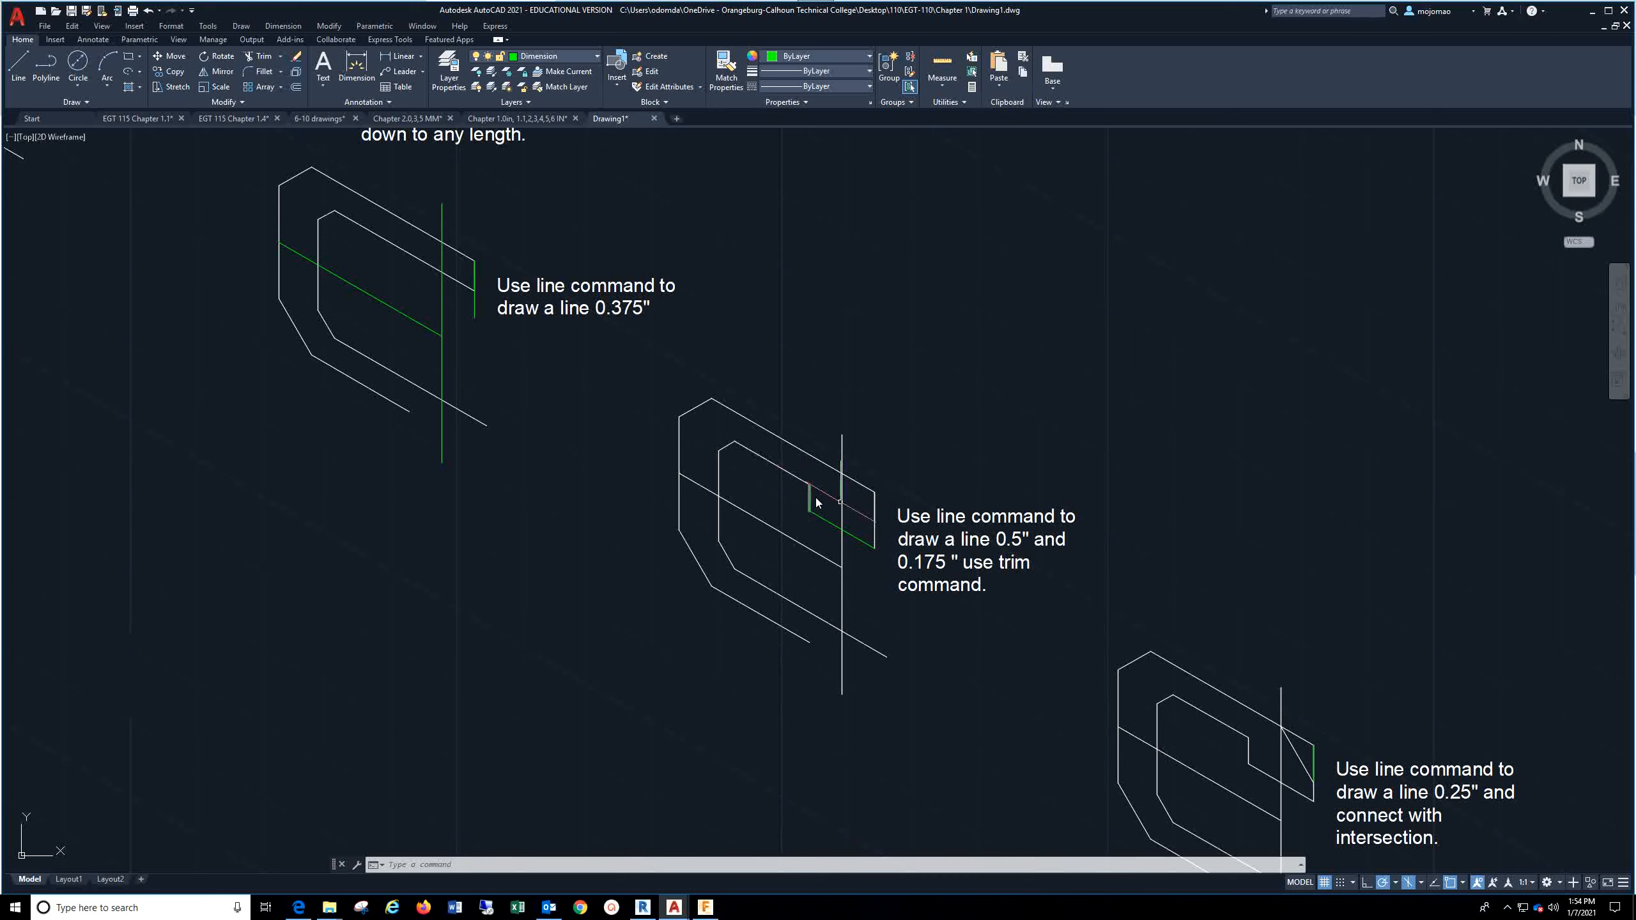
click(837, 500)
mouse_move(968, 731)
middle_down()
mouse_move(896, 638)
mouse_move(621, 486)
mouse_move(709, 478)
middle_up()
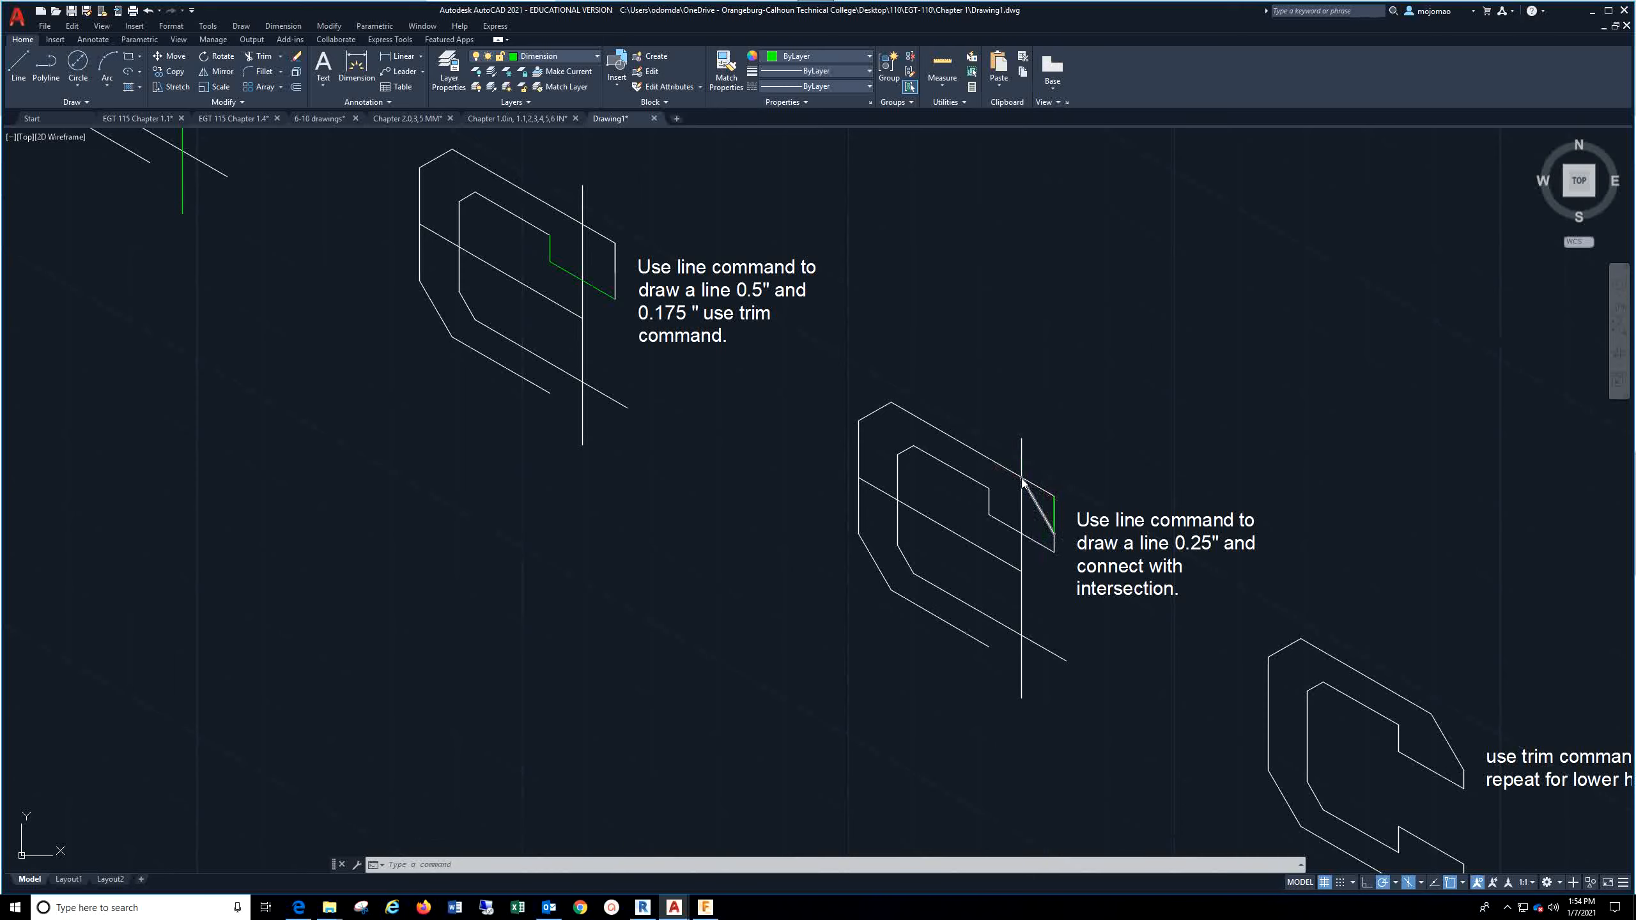
middle_drag(1112, 584, 921, 446)
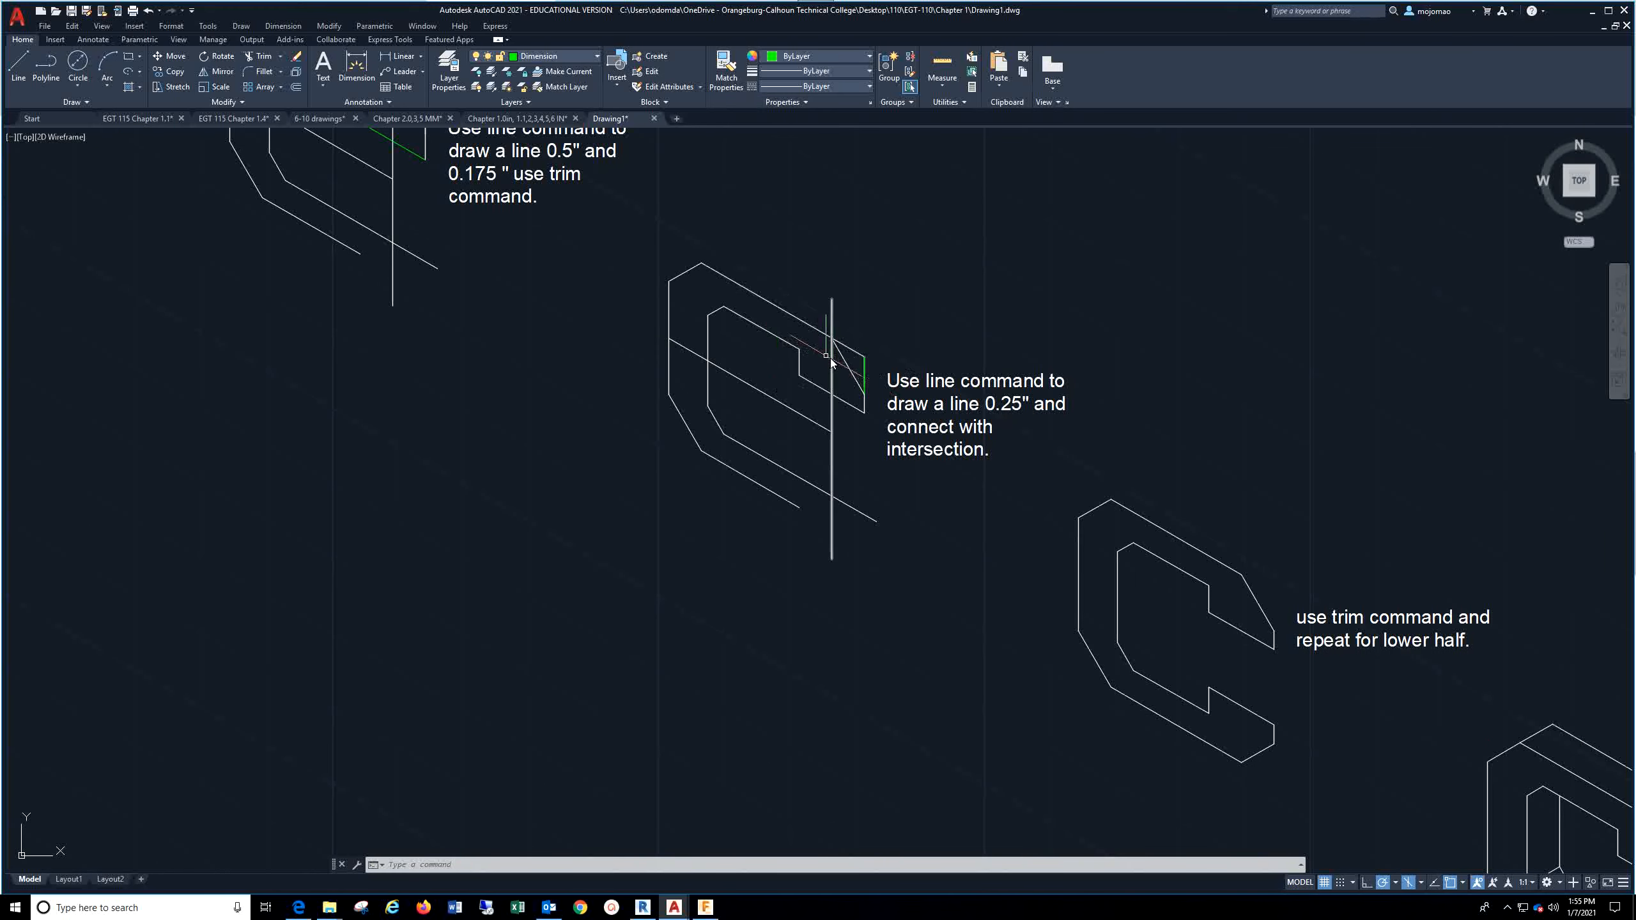
click(1207, 634)
click(879, 407)
mouse_move(1267, 735)
middle_down()
mouse_move(1182, 681)
mouse_move(849, 576)
middle_up()
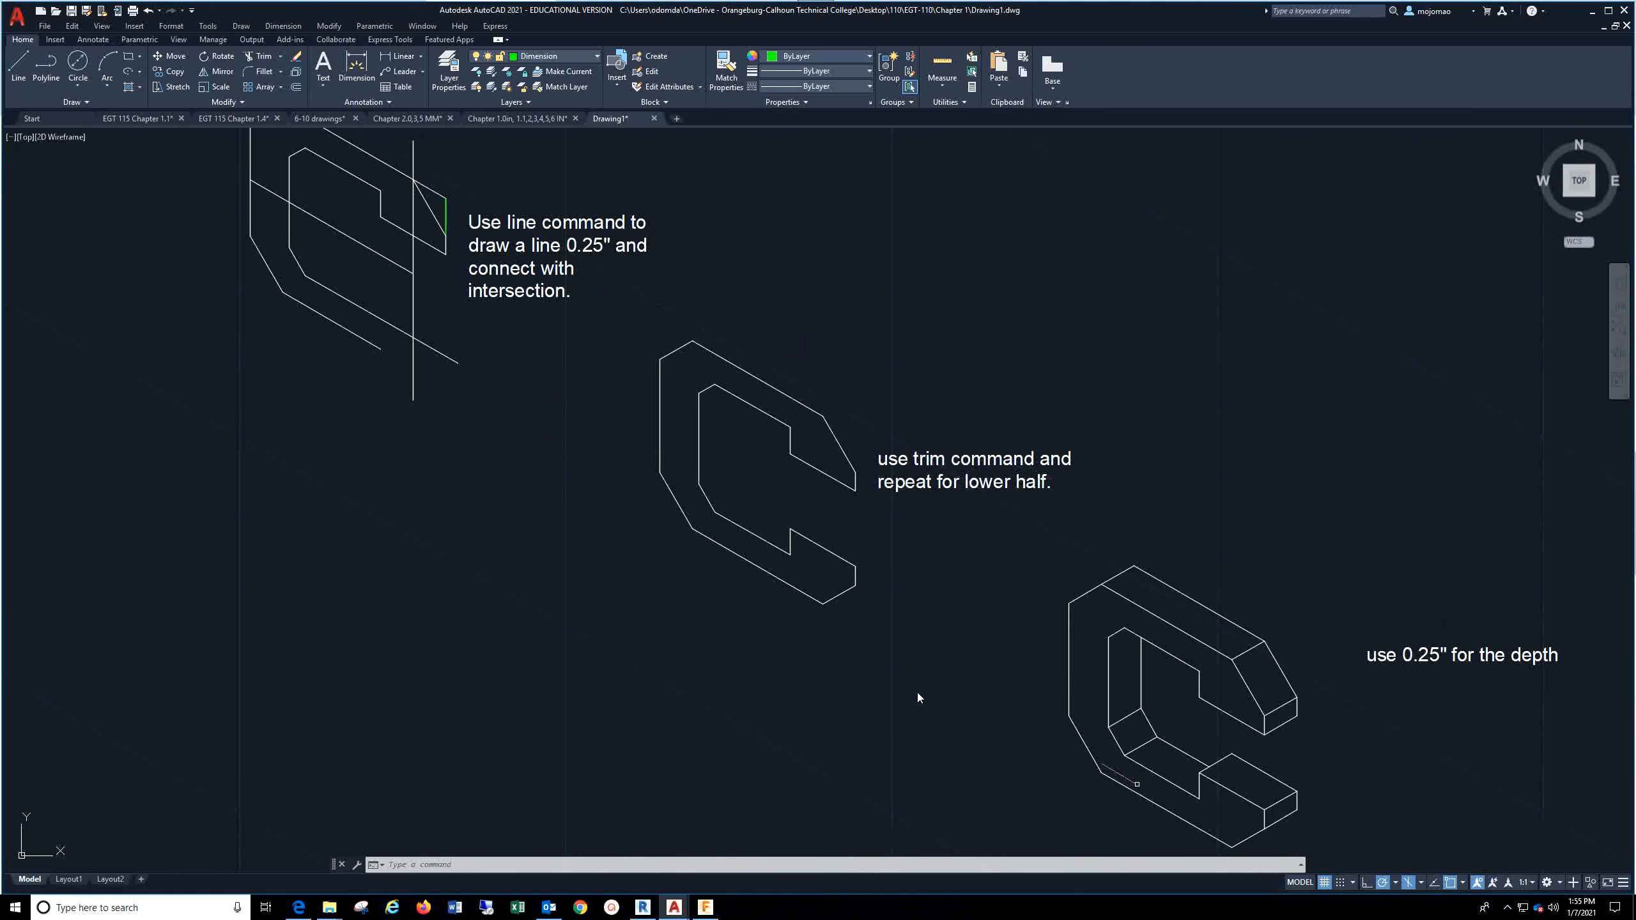
middle_drag(990, 744, 749, 598)
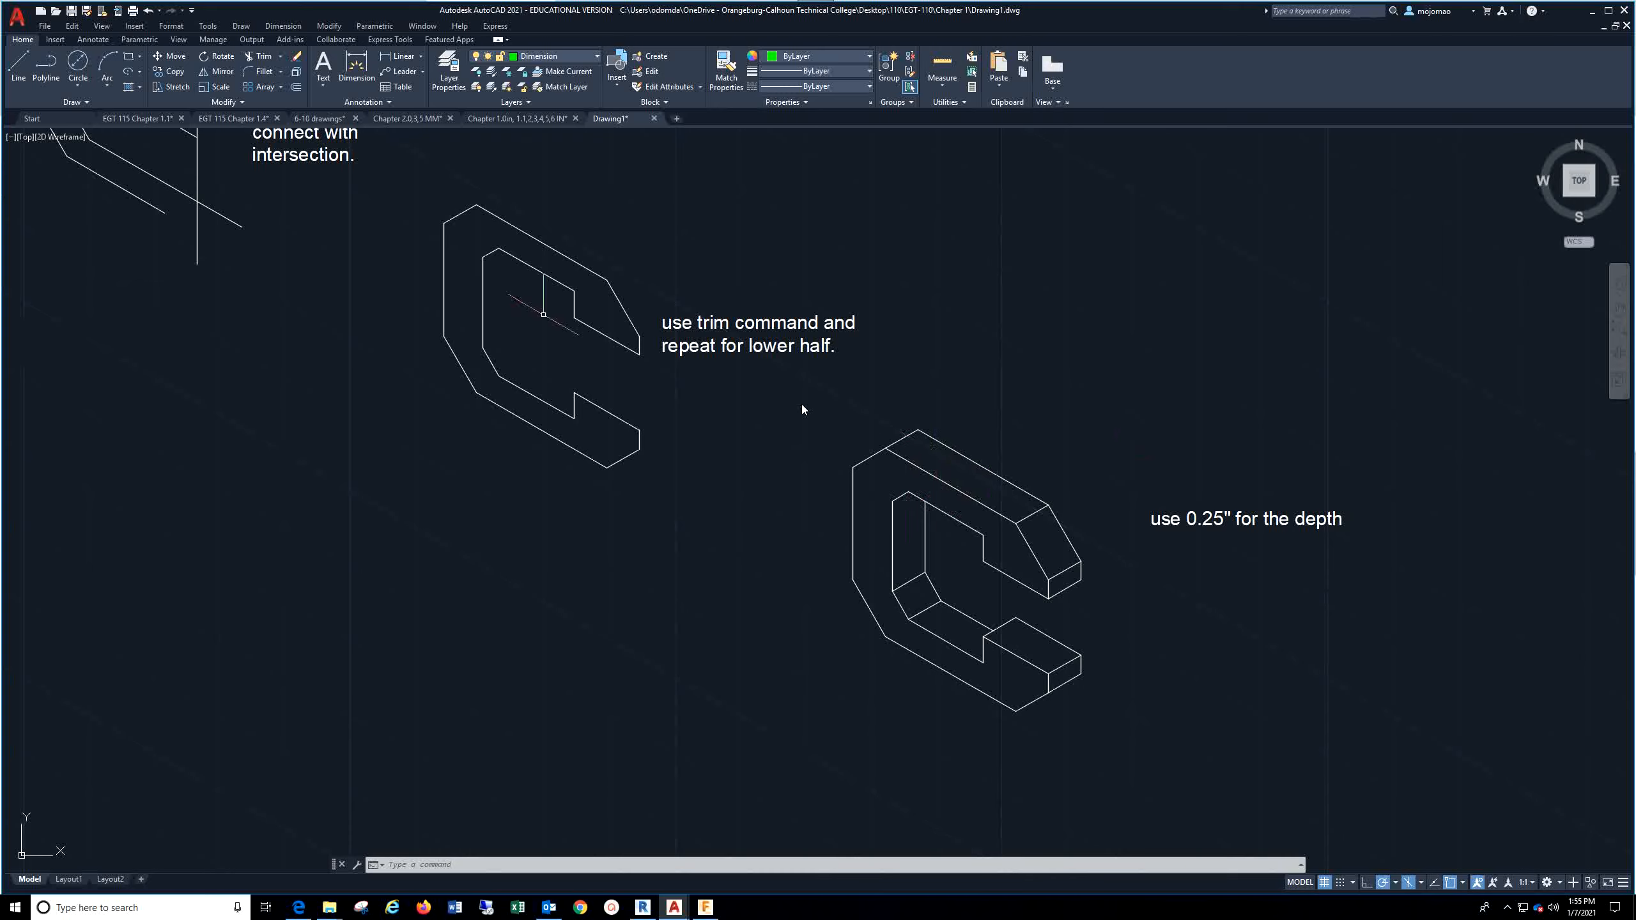
click(18, 69)
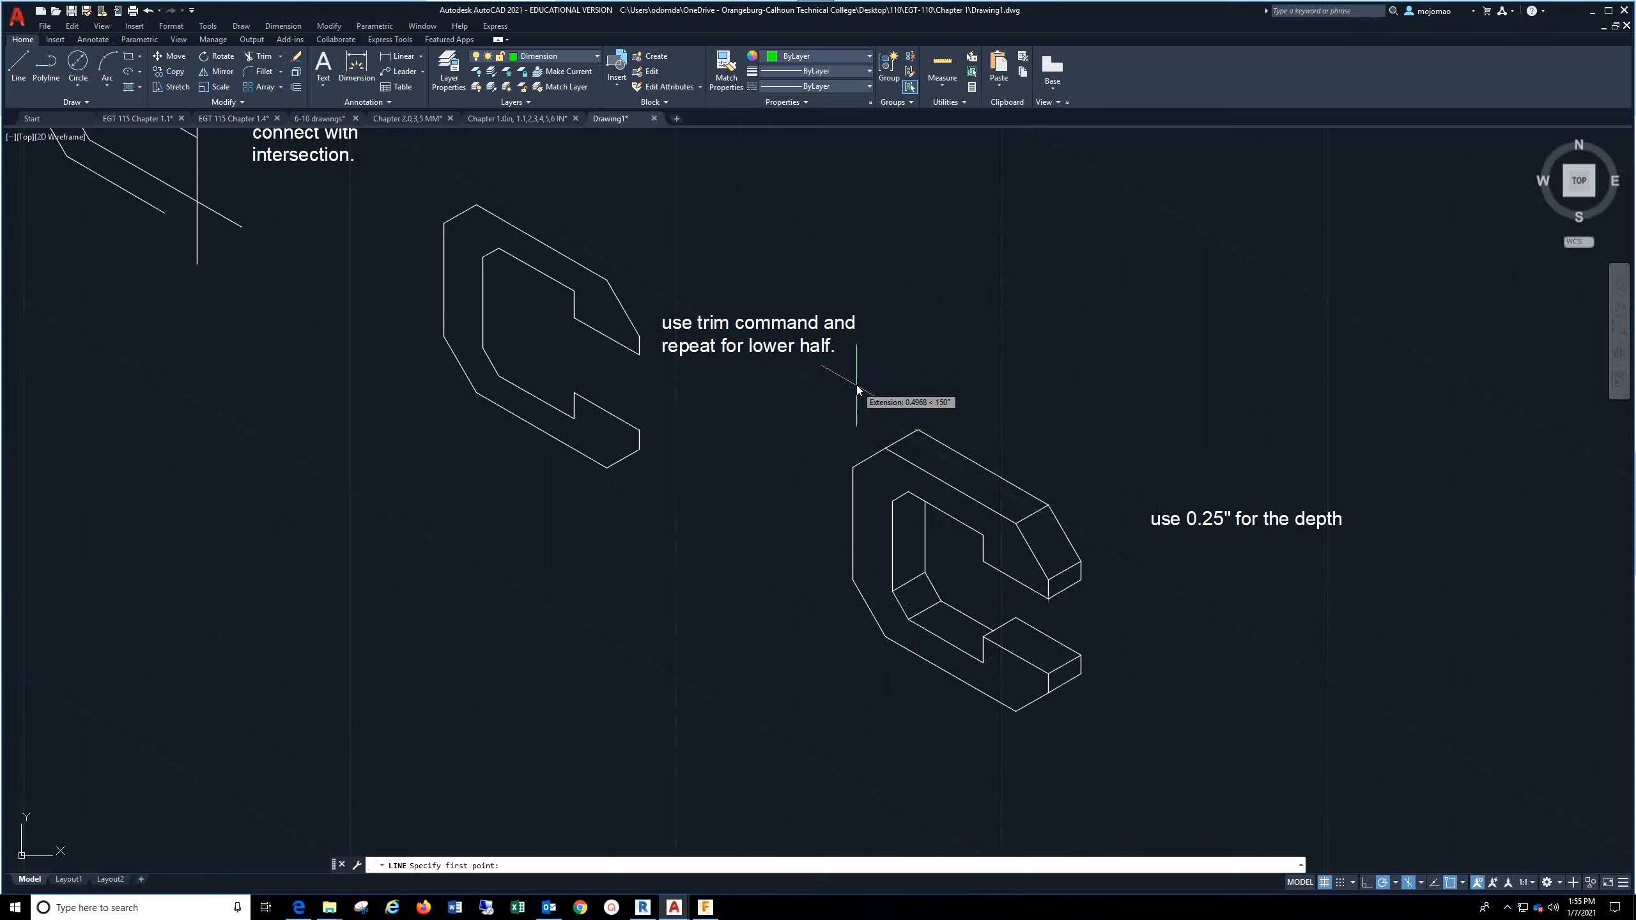
key(Escape)
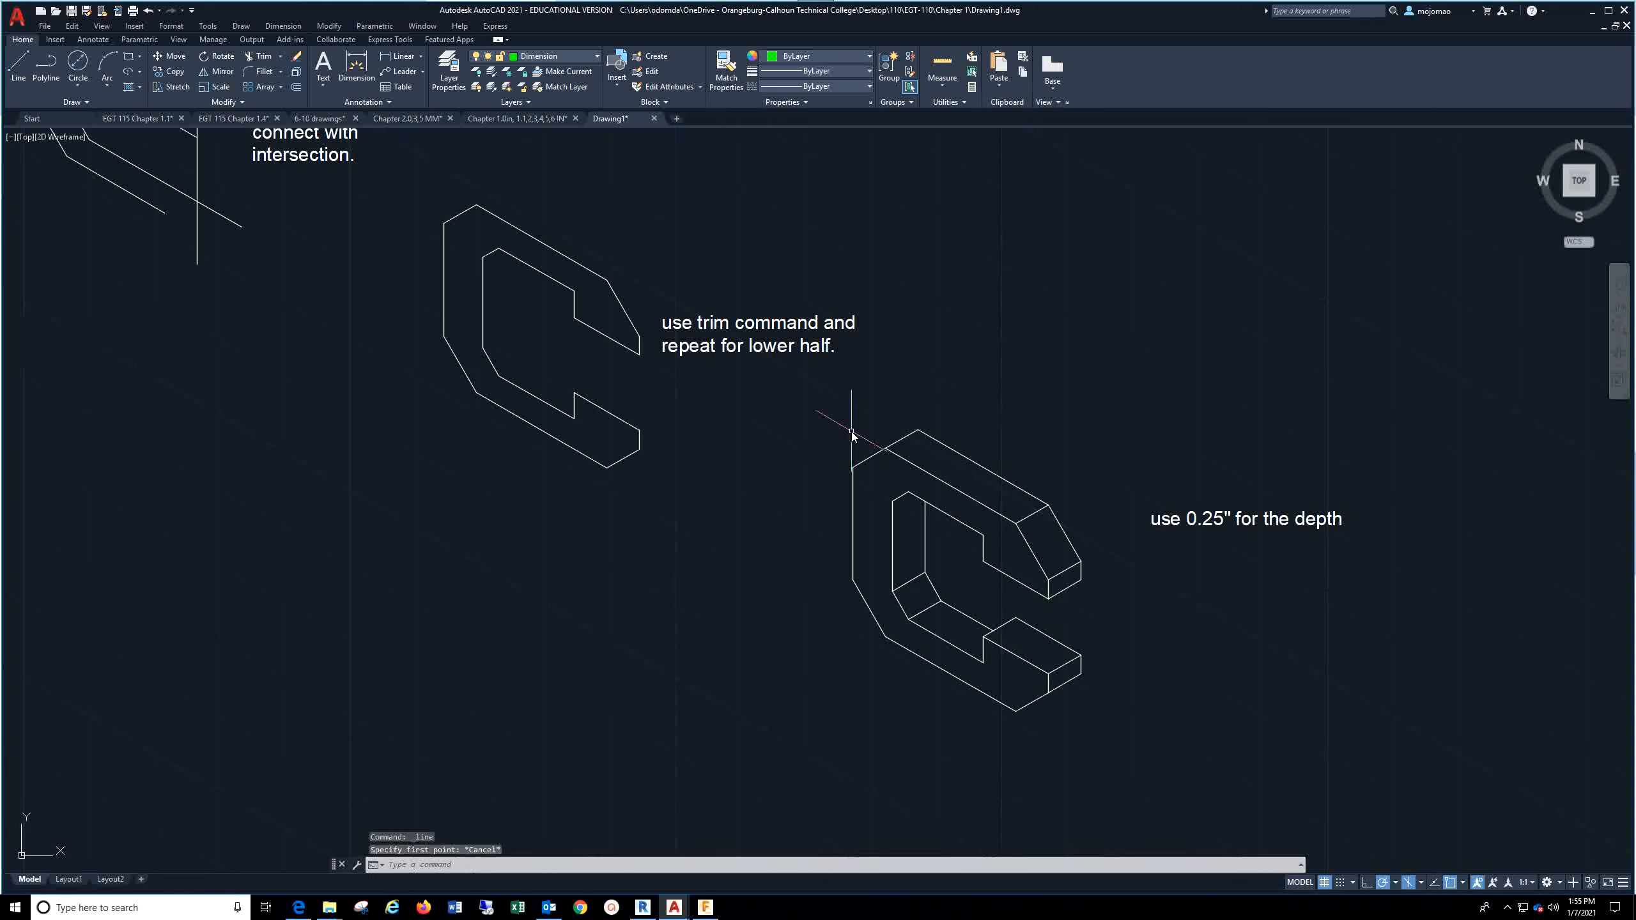
Step: Erase the short slanted depth lines joining the front and back outlines of the final block C
click(897, 442)
key(Delete)
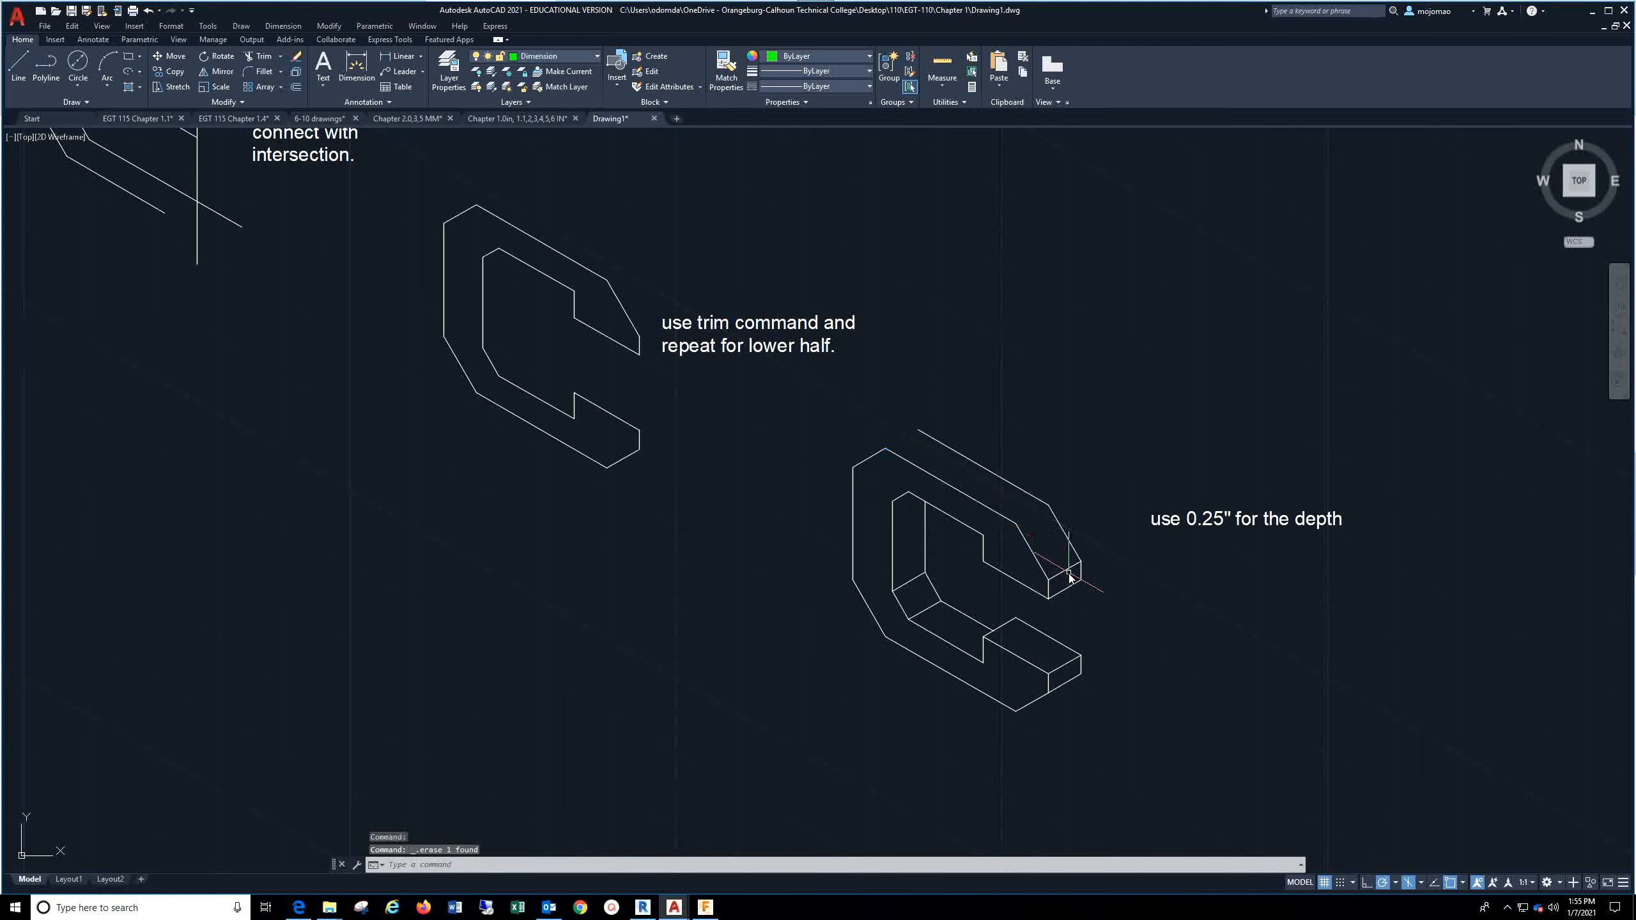
key(Delete)
click(1069, 664)
key(Delete)
click(1068, 681)
key(Delete)
click(928, 609)
key(Delete)
click(908, 584)
key(Delete)
Step: Draw a 0.25" depth line at 30° from the upper-left front corner of the final C to its back outline
click(20, 66)
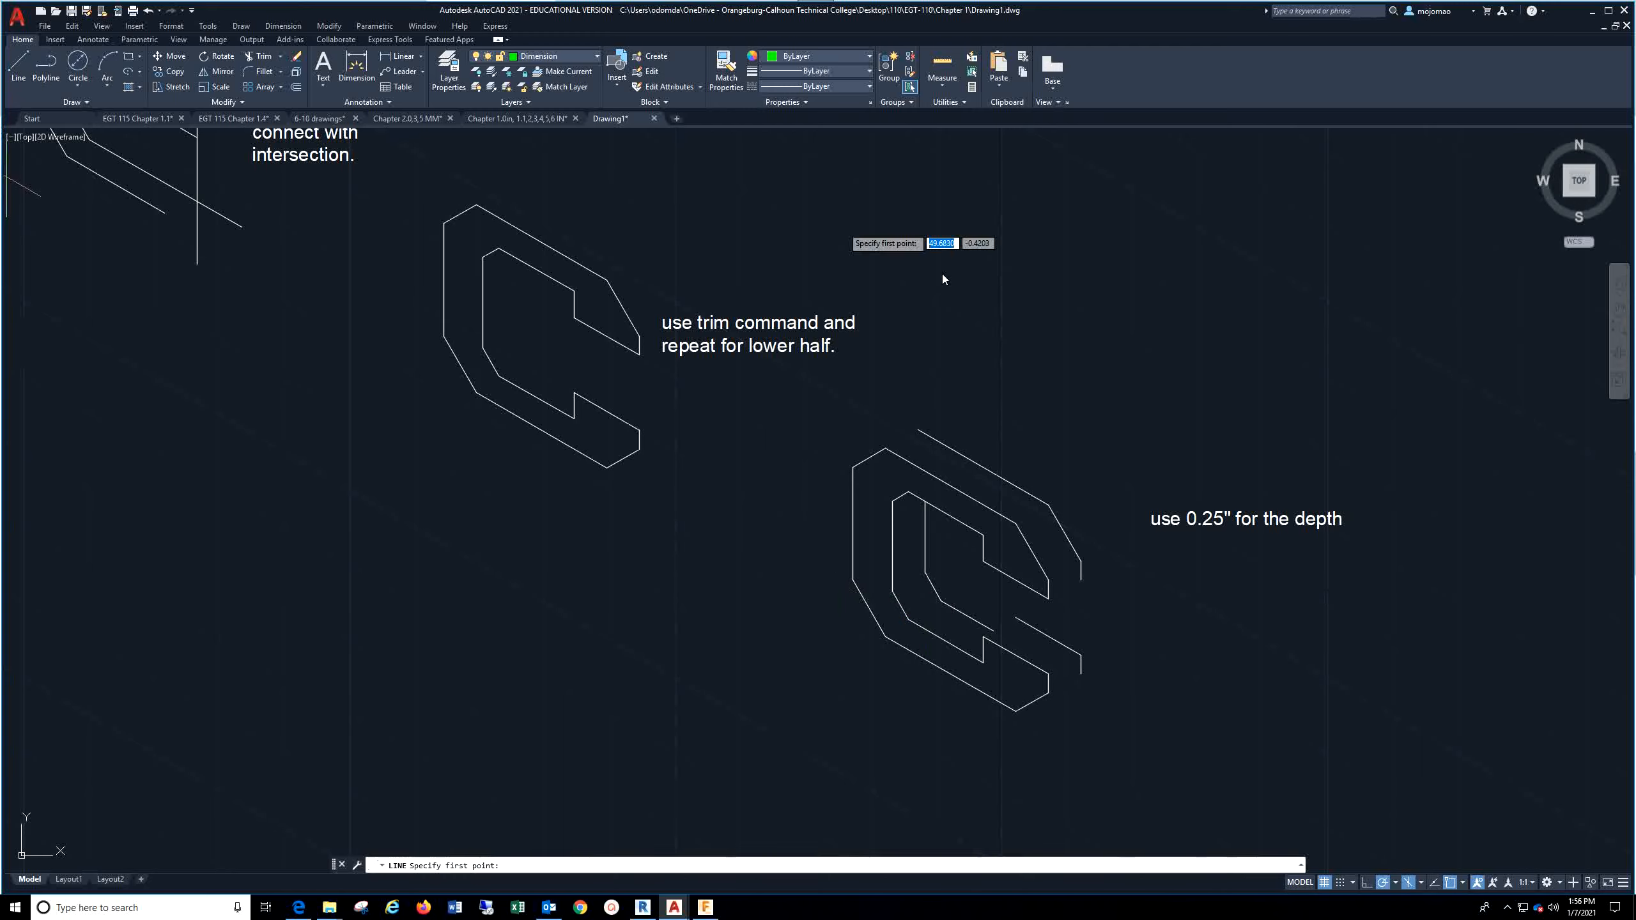
click(886, 450)
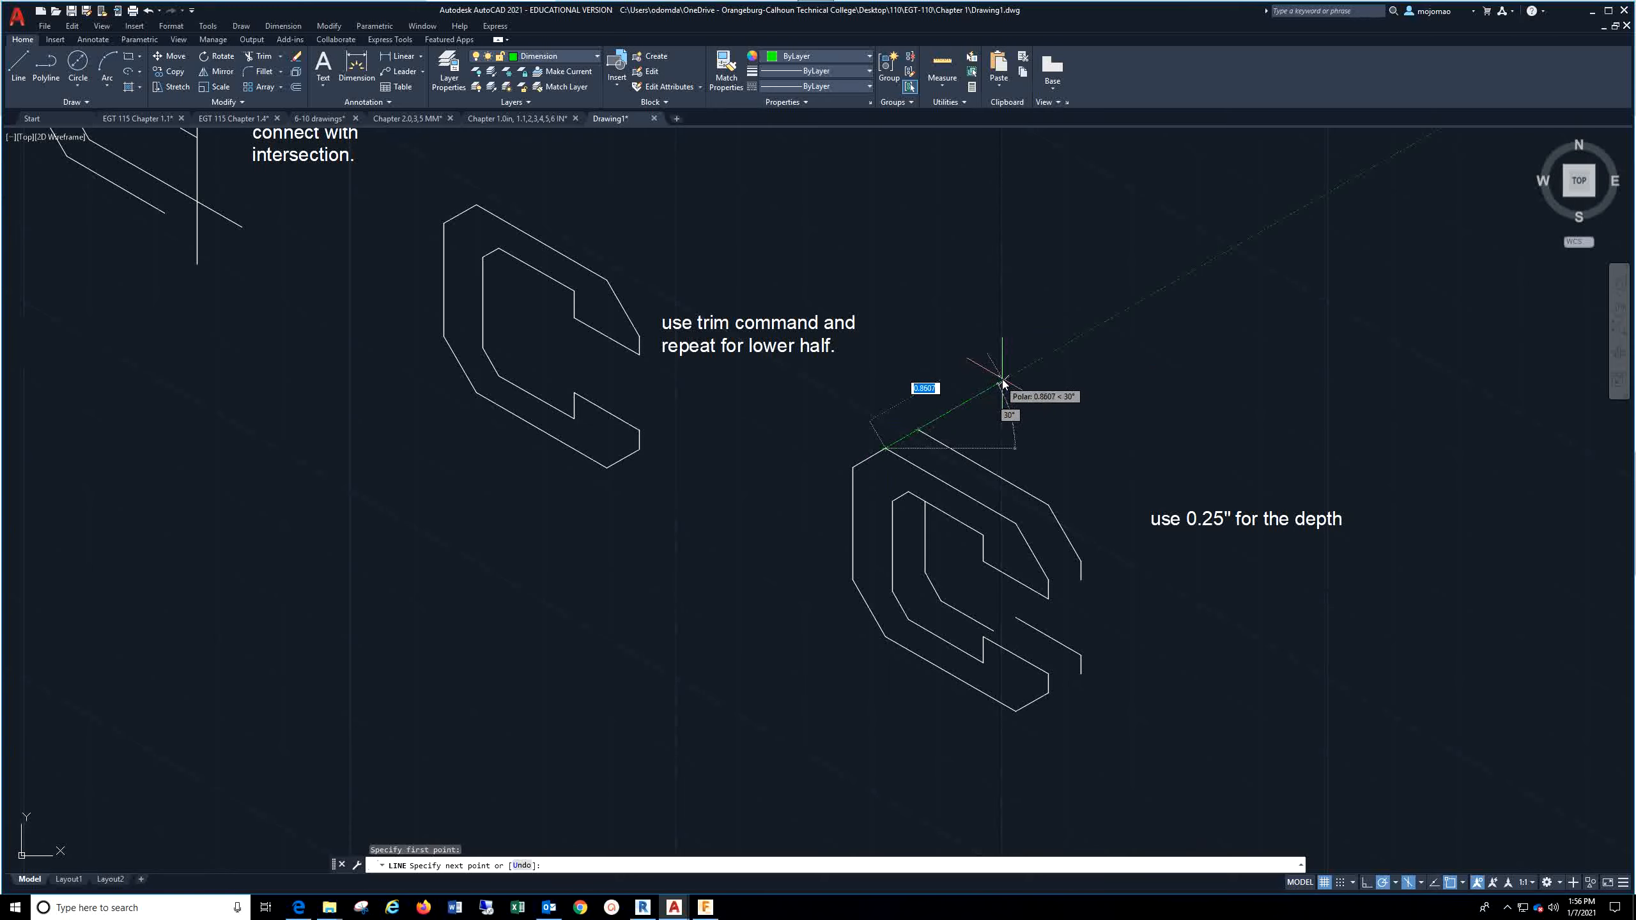
text(.2)
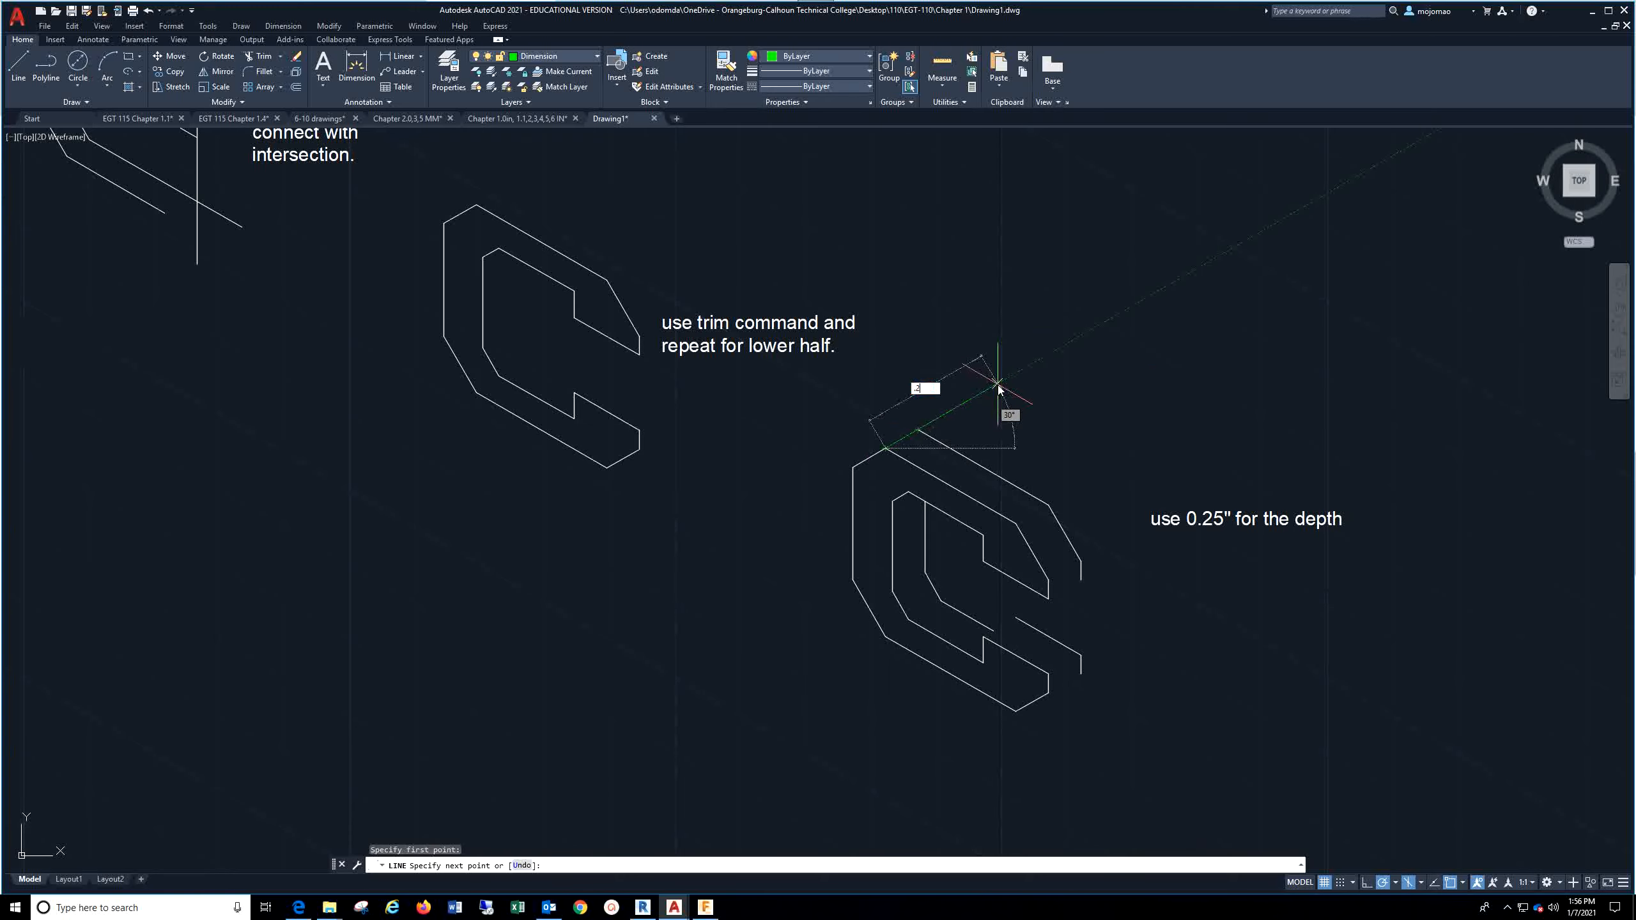
text(30)
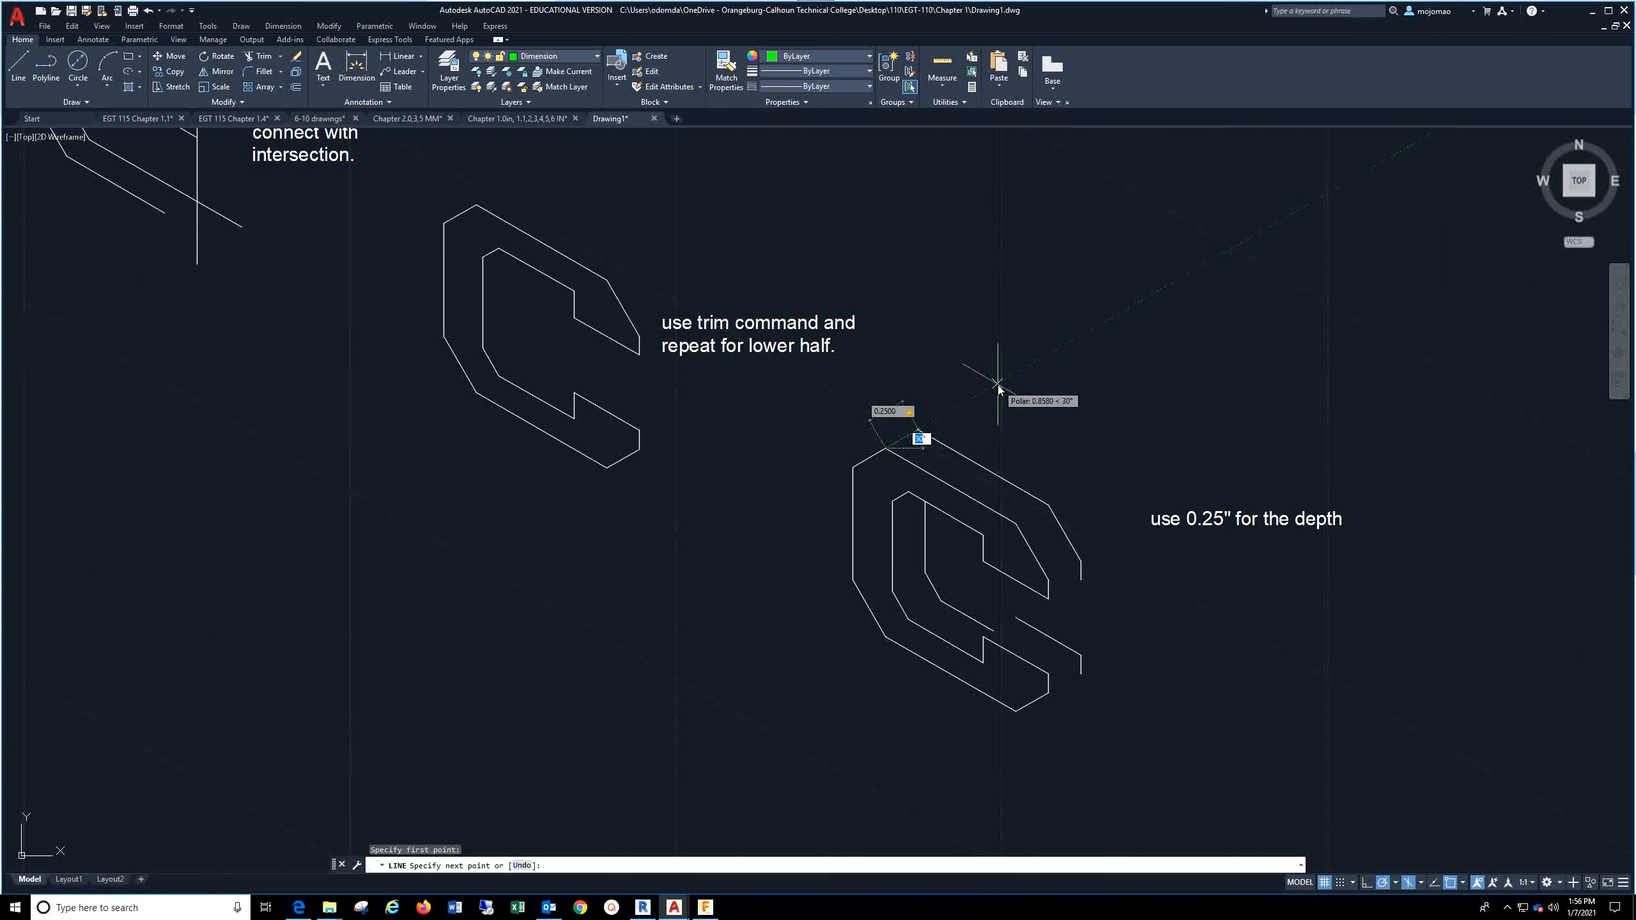
key(Return)
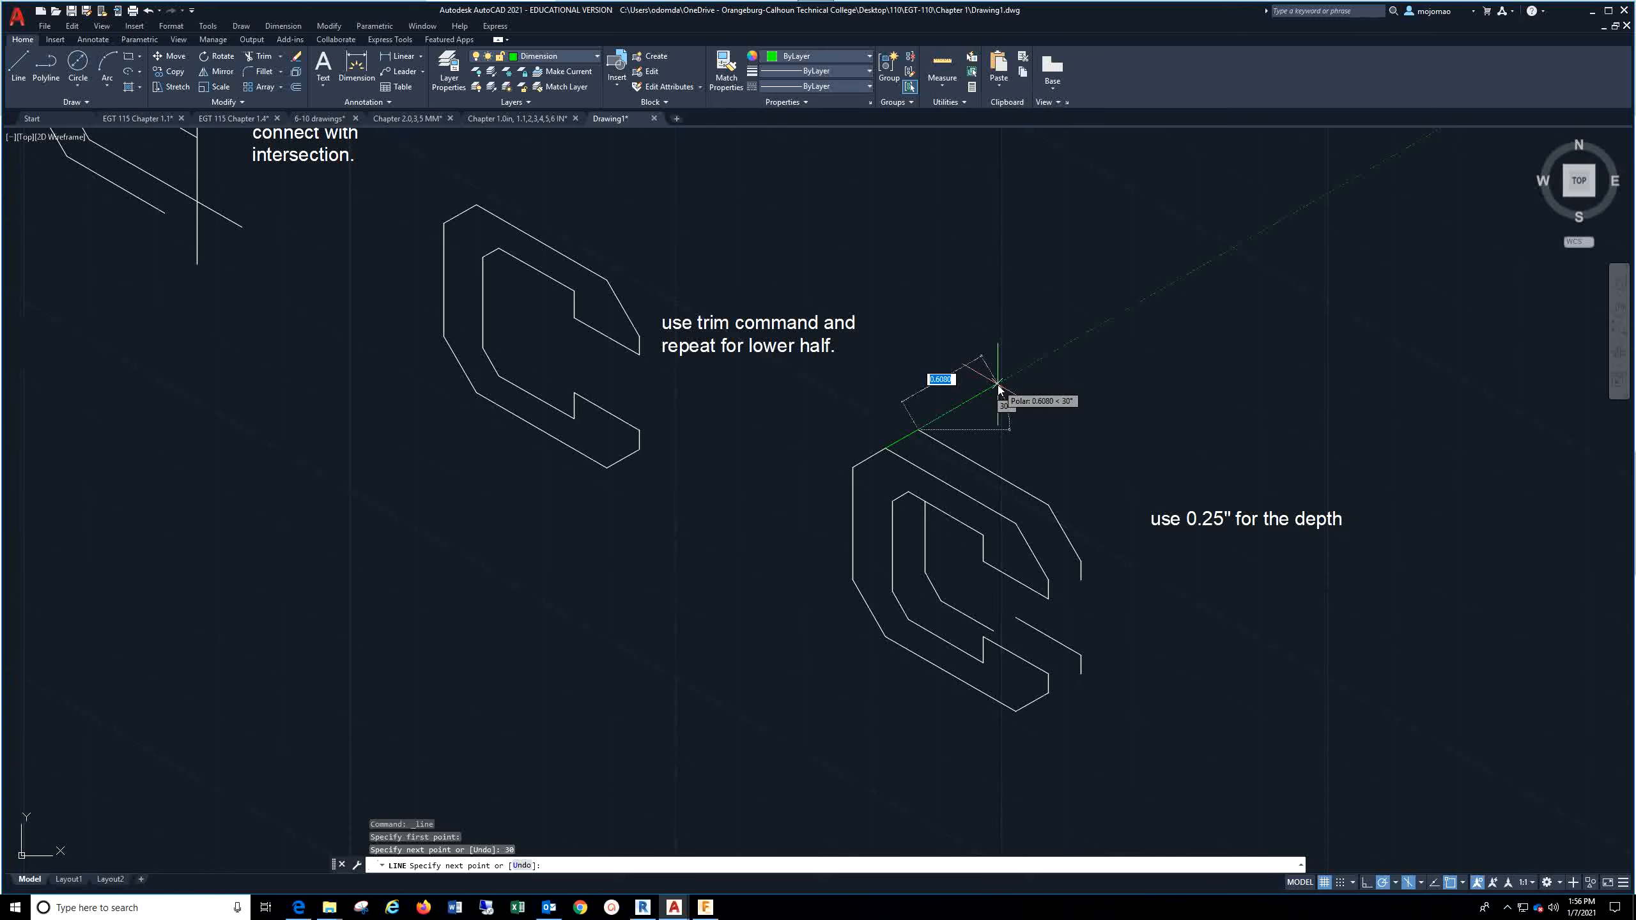
key(Escape)
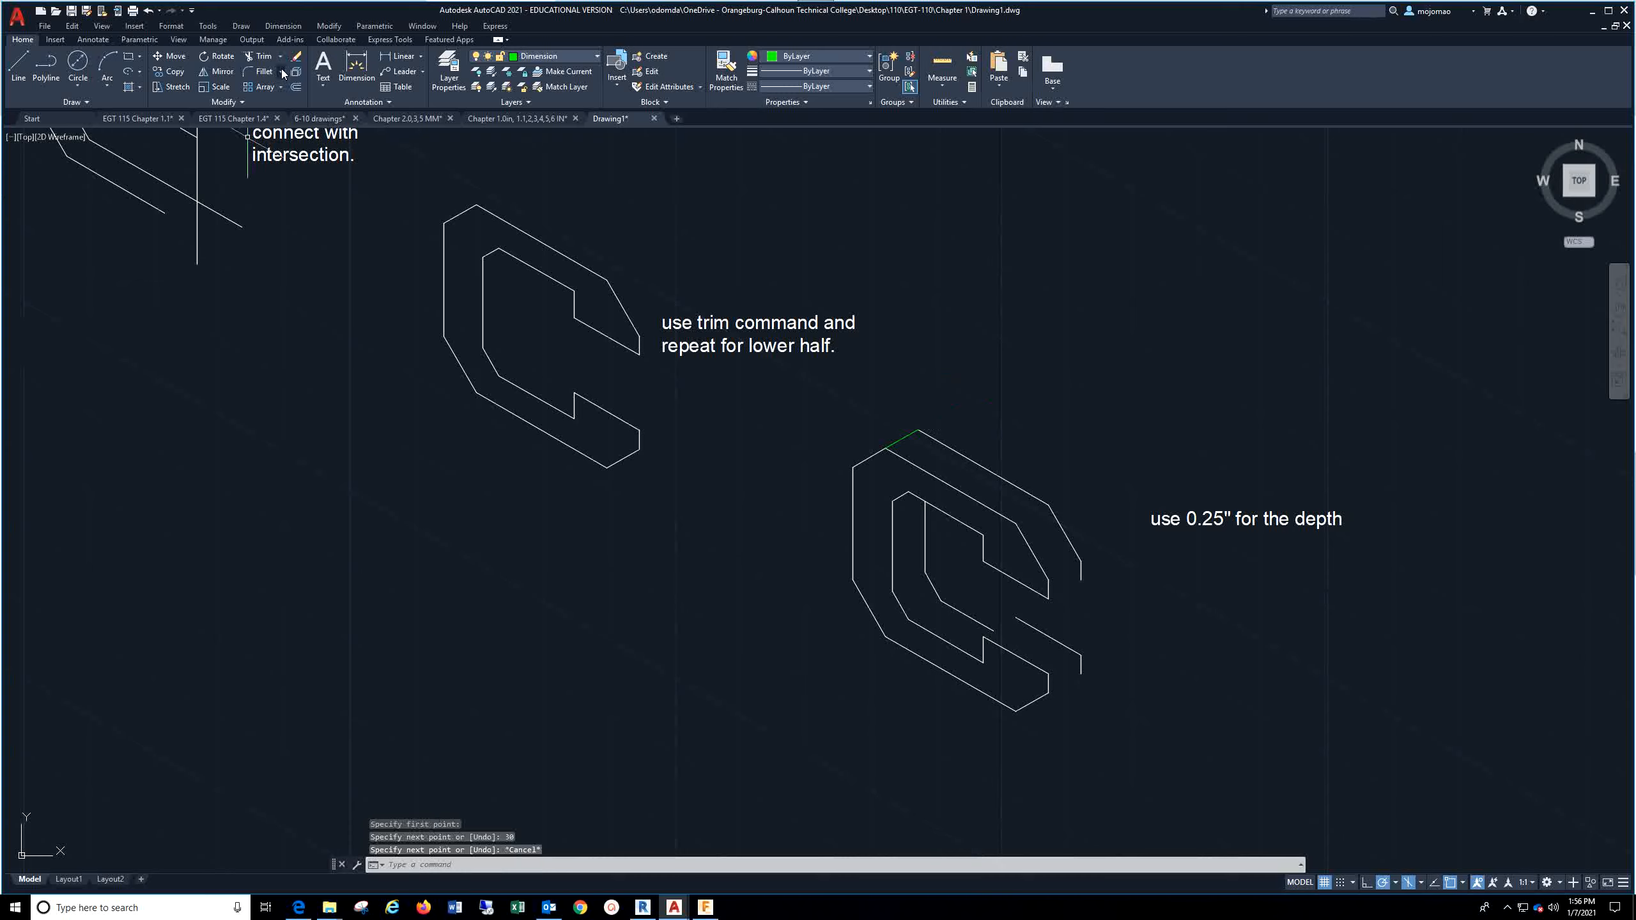
Step: Copy the new depth line from its front endpoint to the three front corners at the end of the C's upper arm
click(178, 72)
click(899, 444)
key(Return)
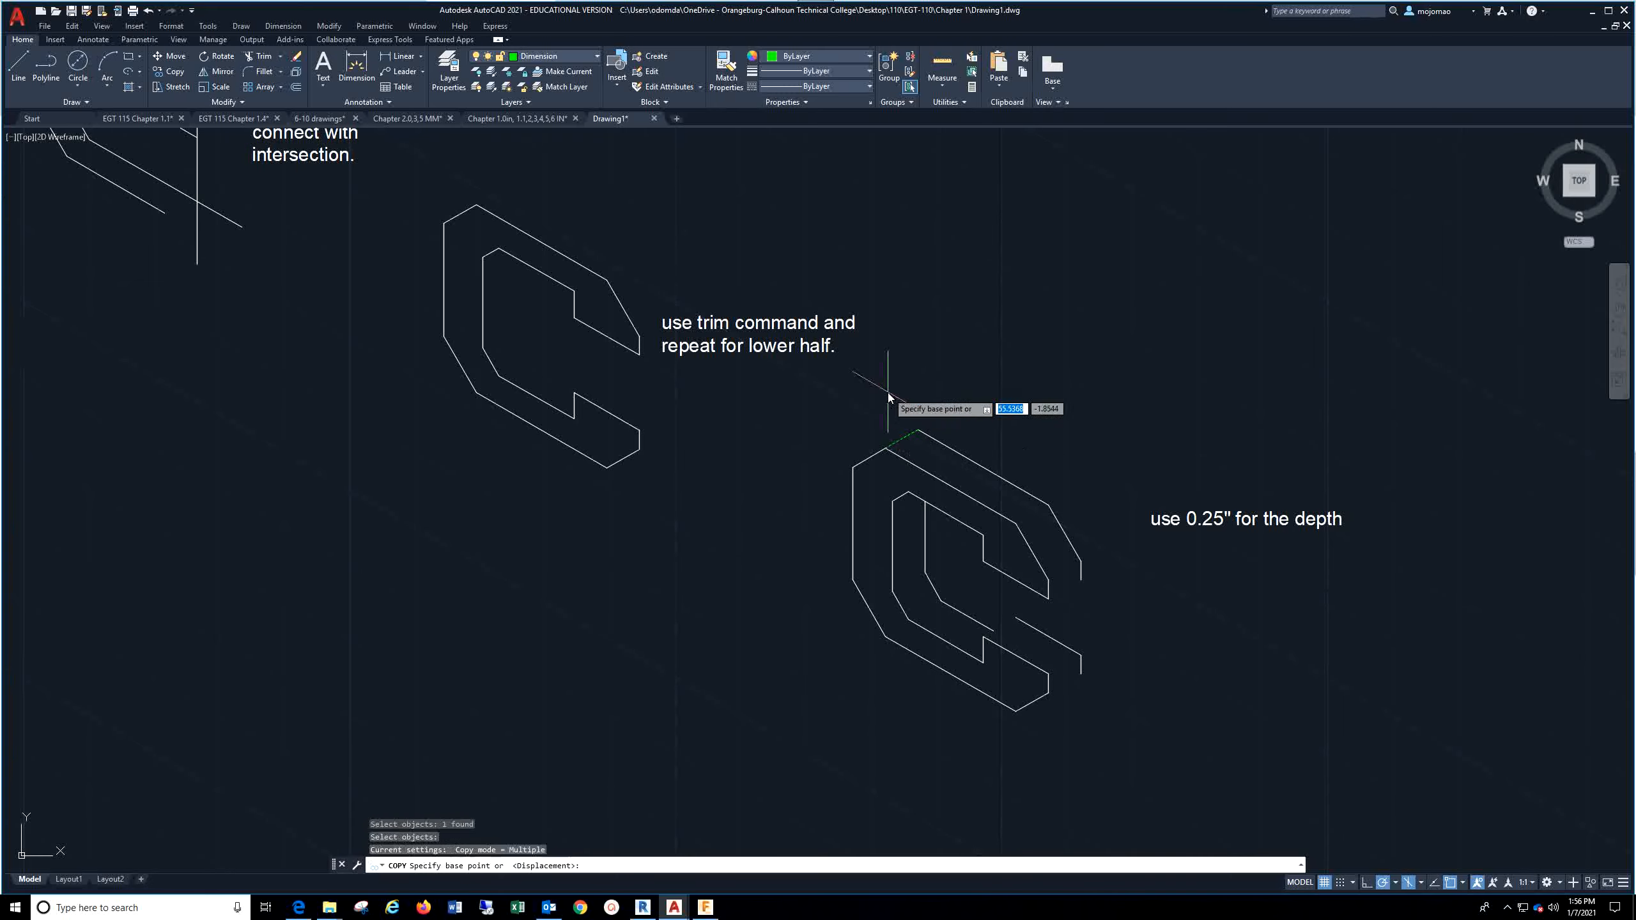
click(887, 447)
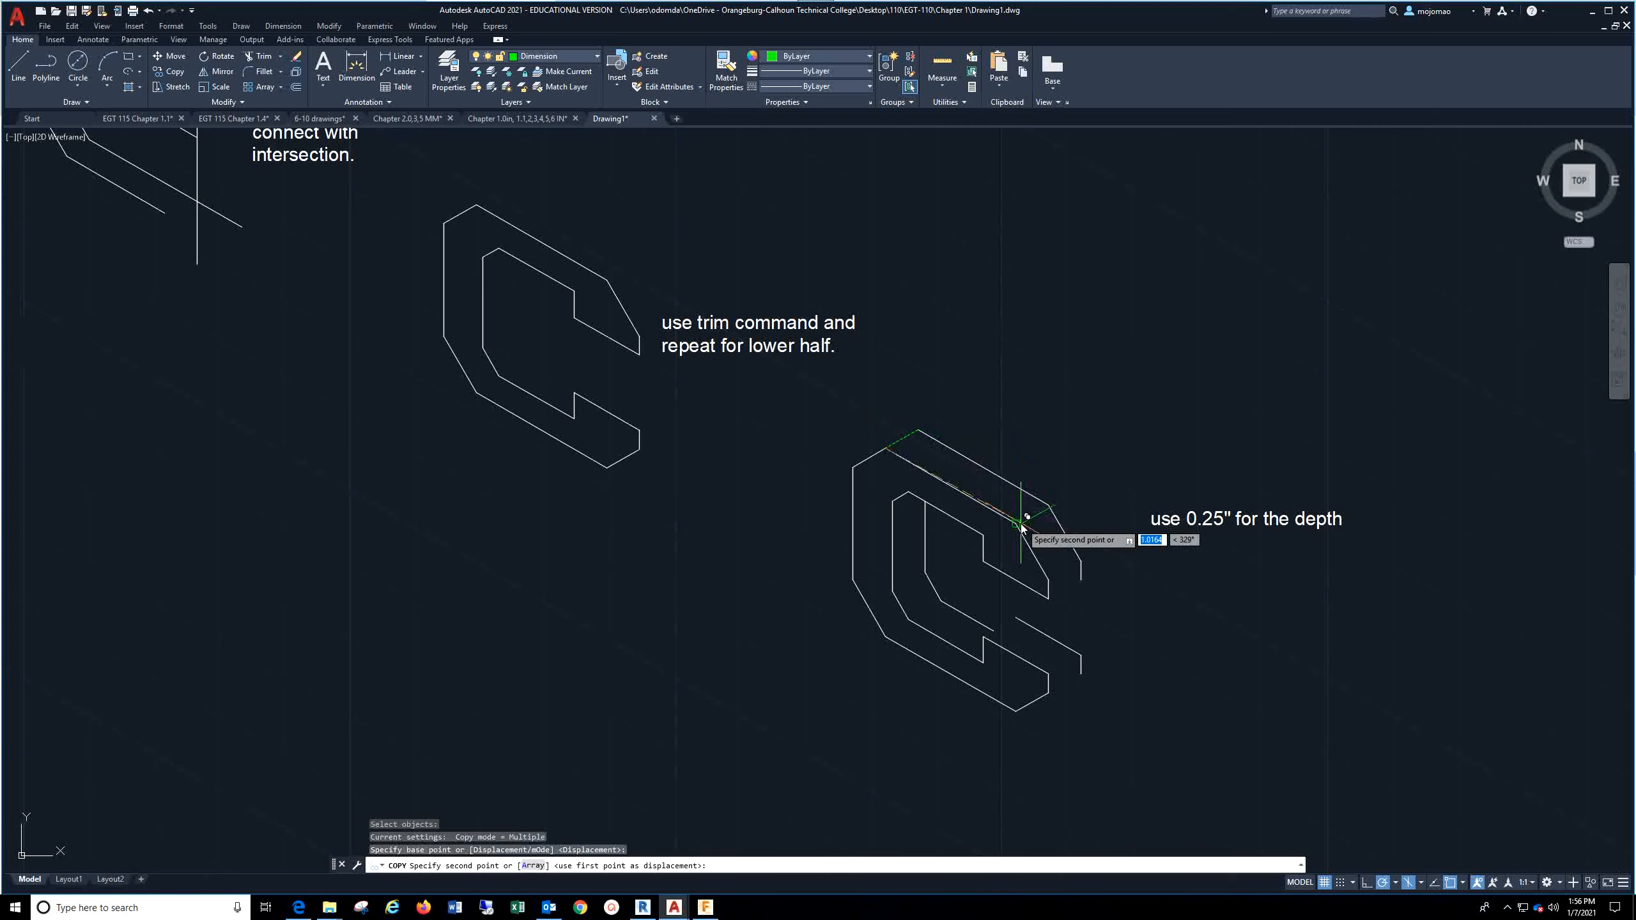
click(1016, 523)
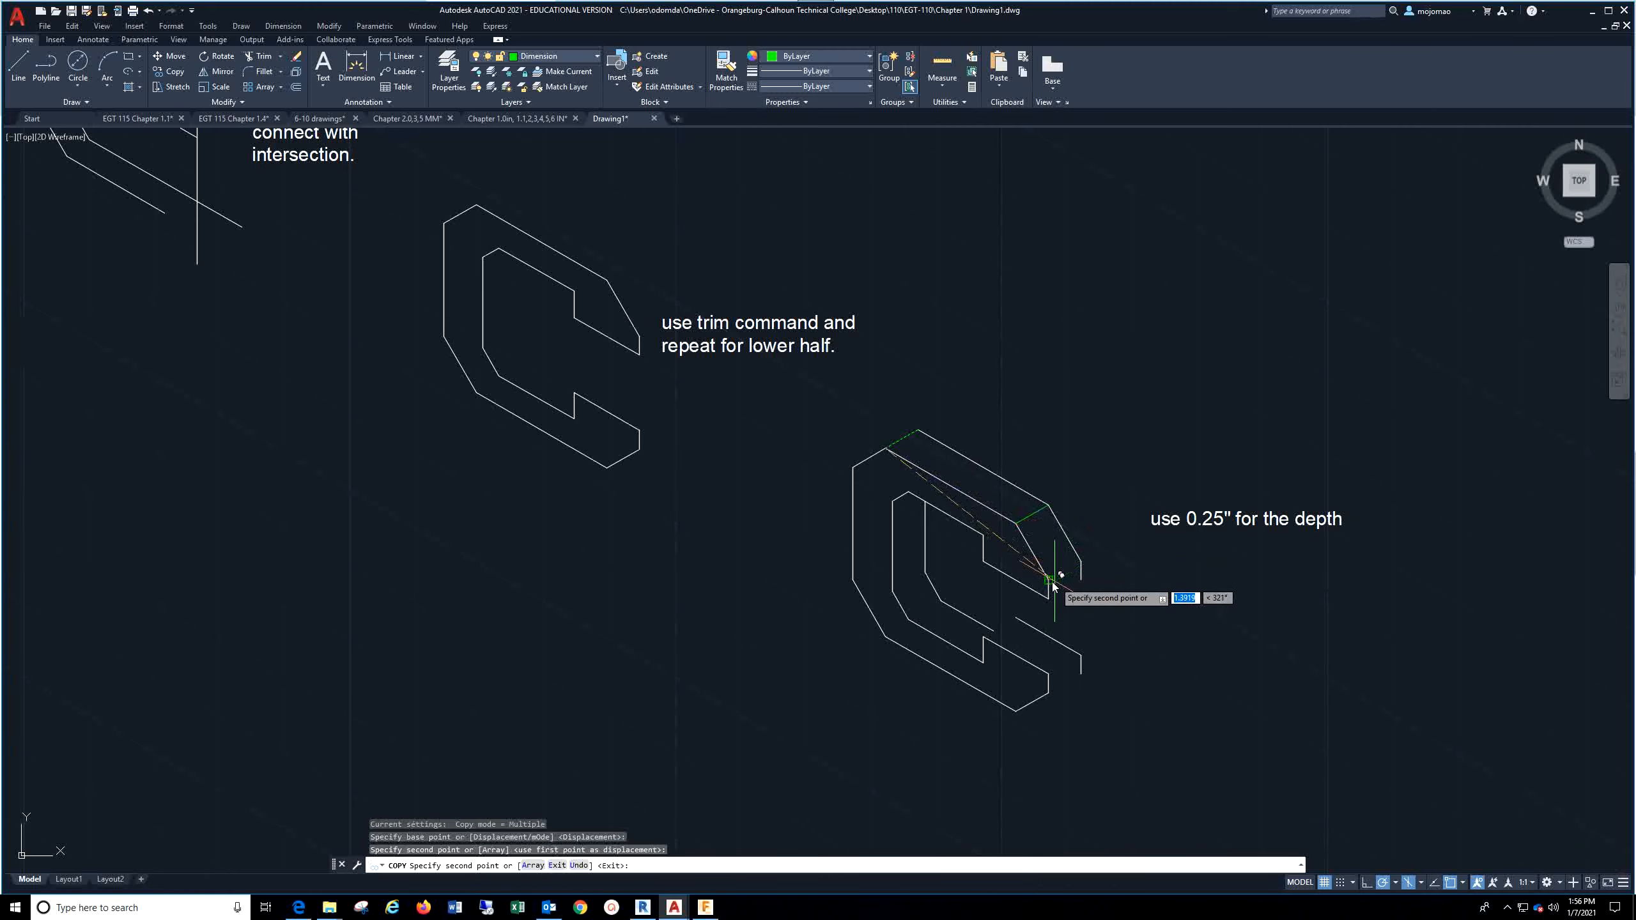
click(1048, 580)
click(1054, 605)
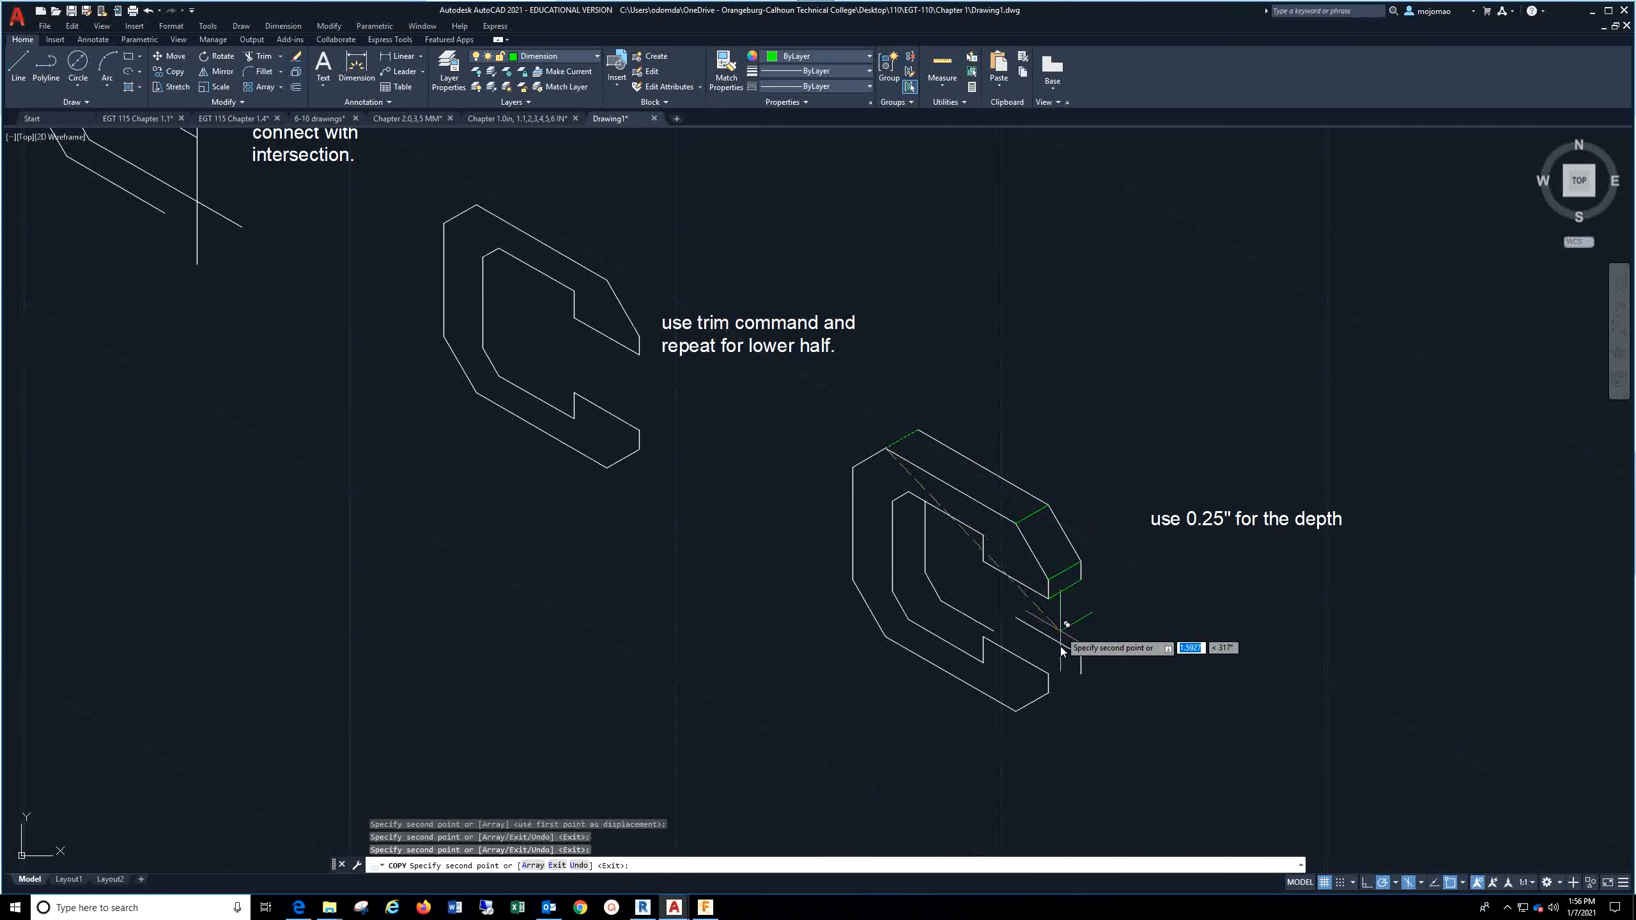
Step: Place further copies of the depth line at the lower arm's front corners and the two lower-left inner corners of the C
click(1055, 693)
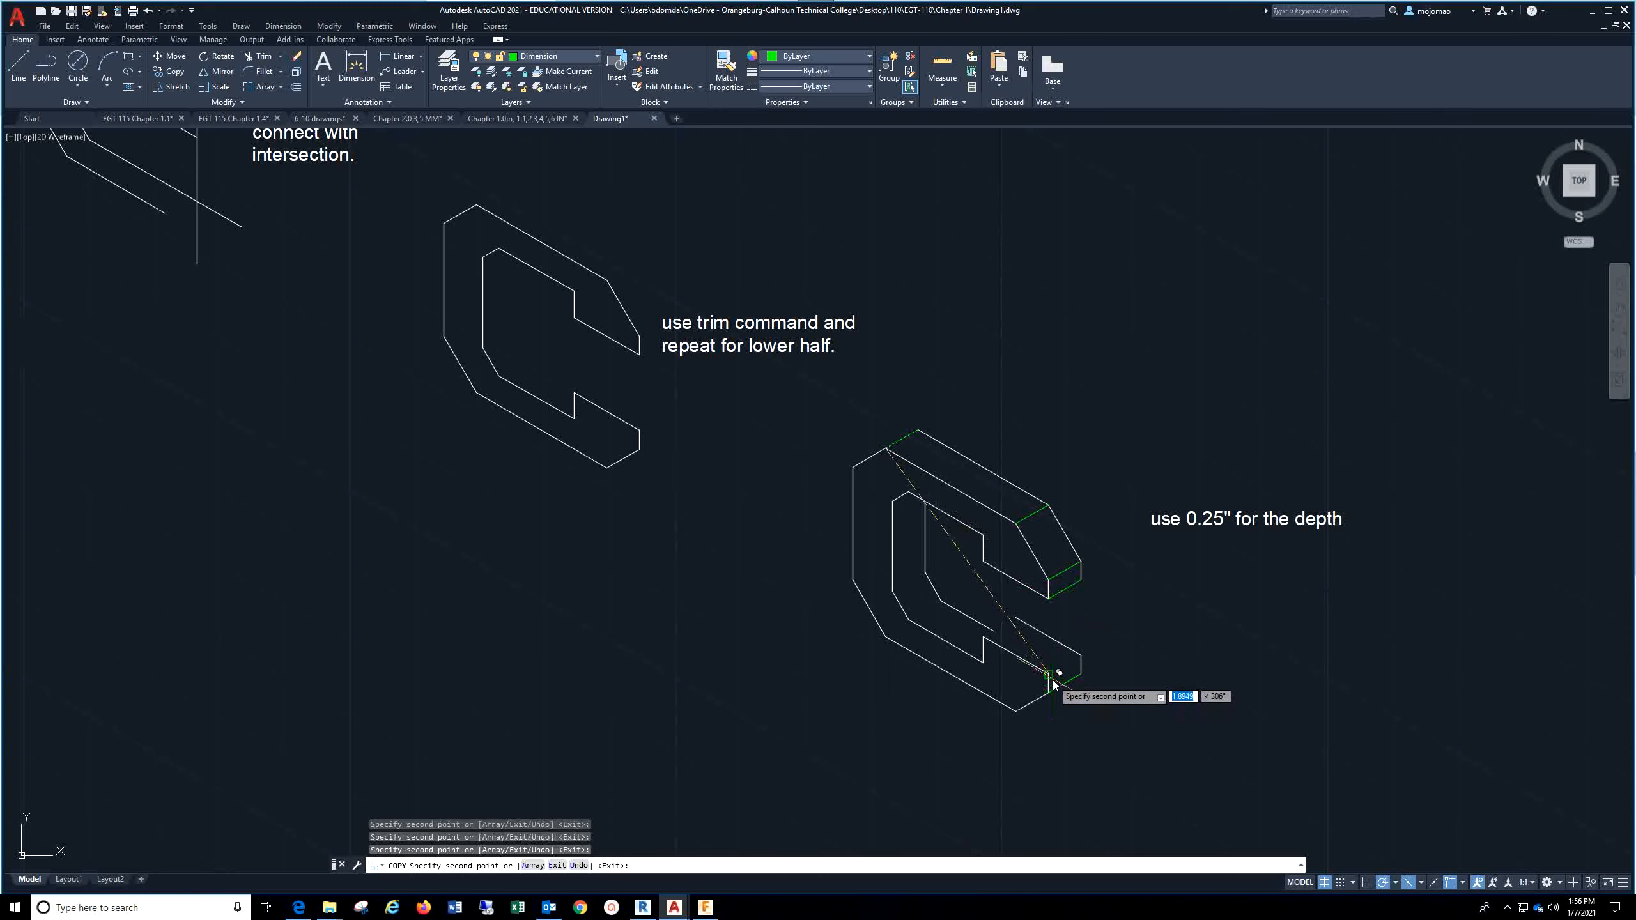
click(1050, 673)
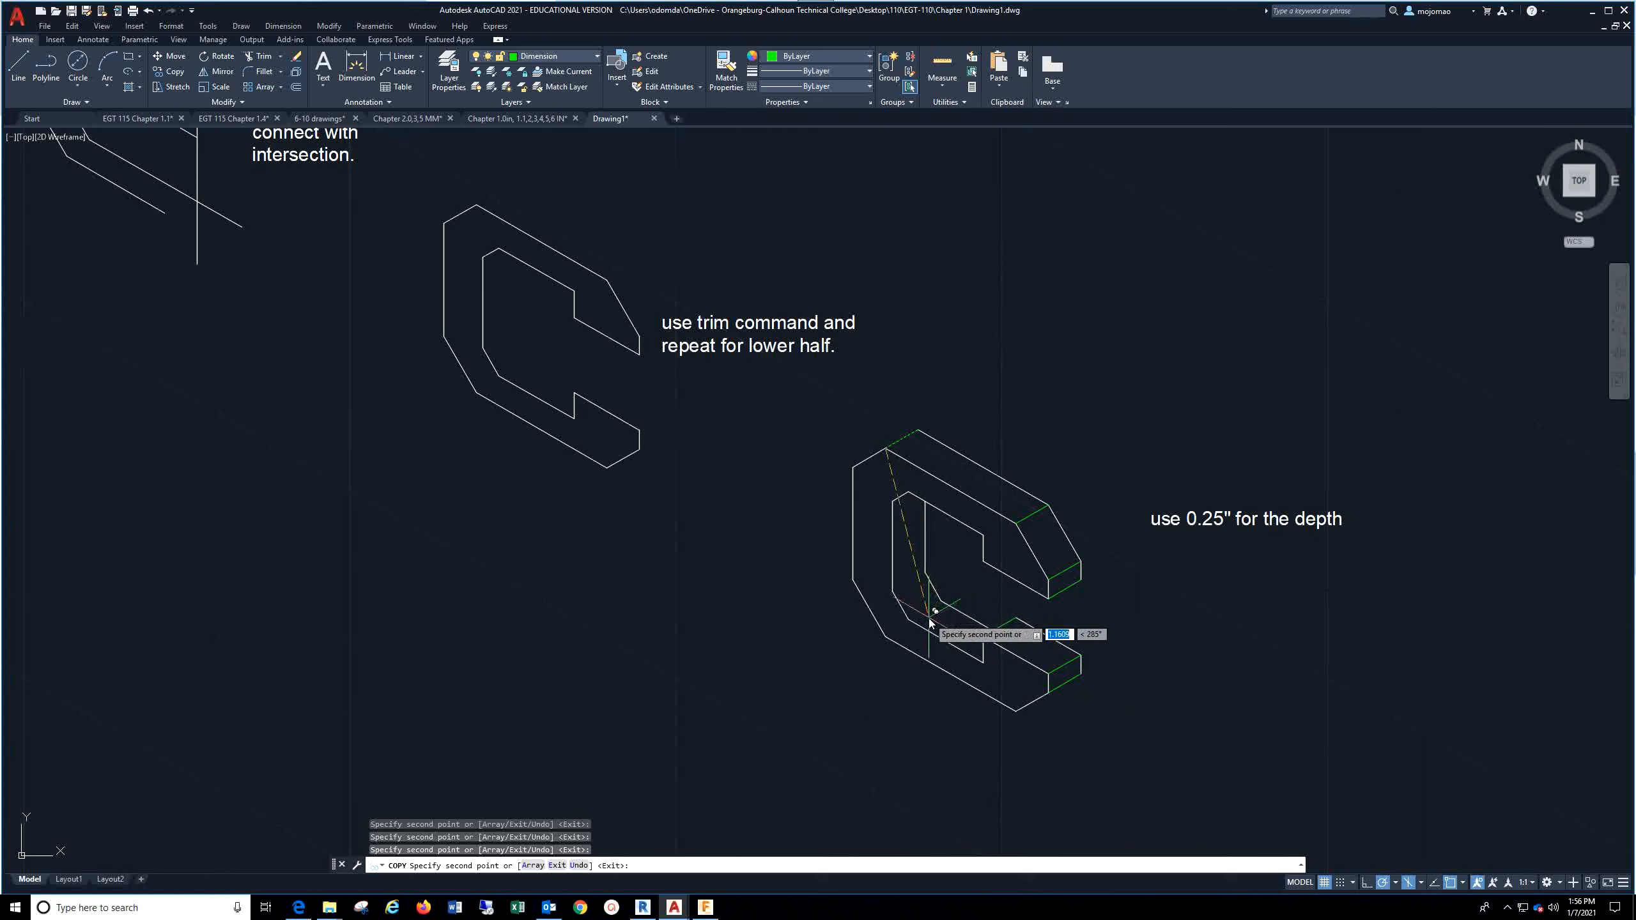
click(909, 623)
click(893, 590)
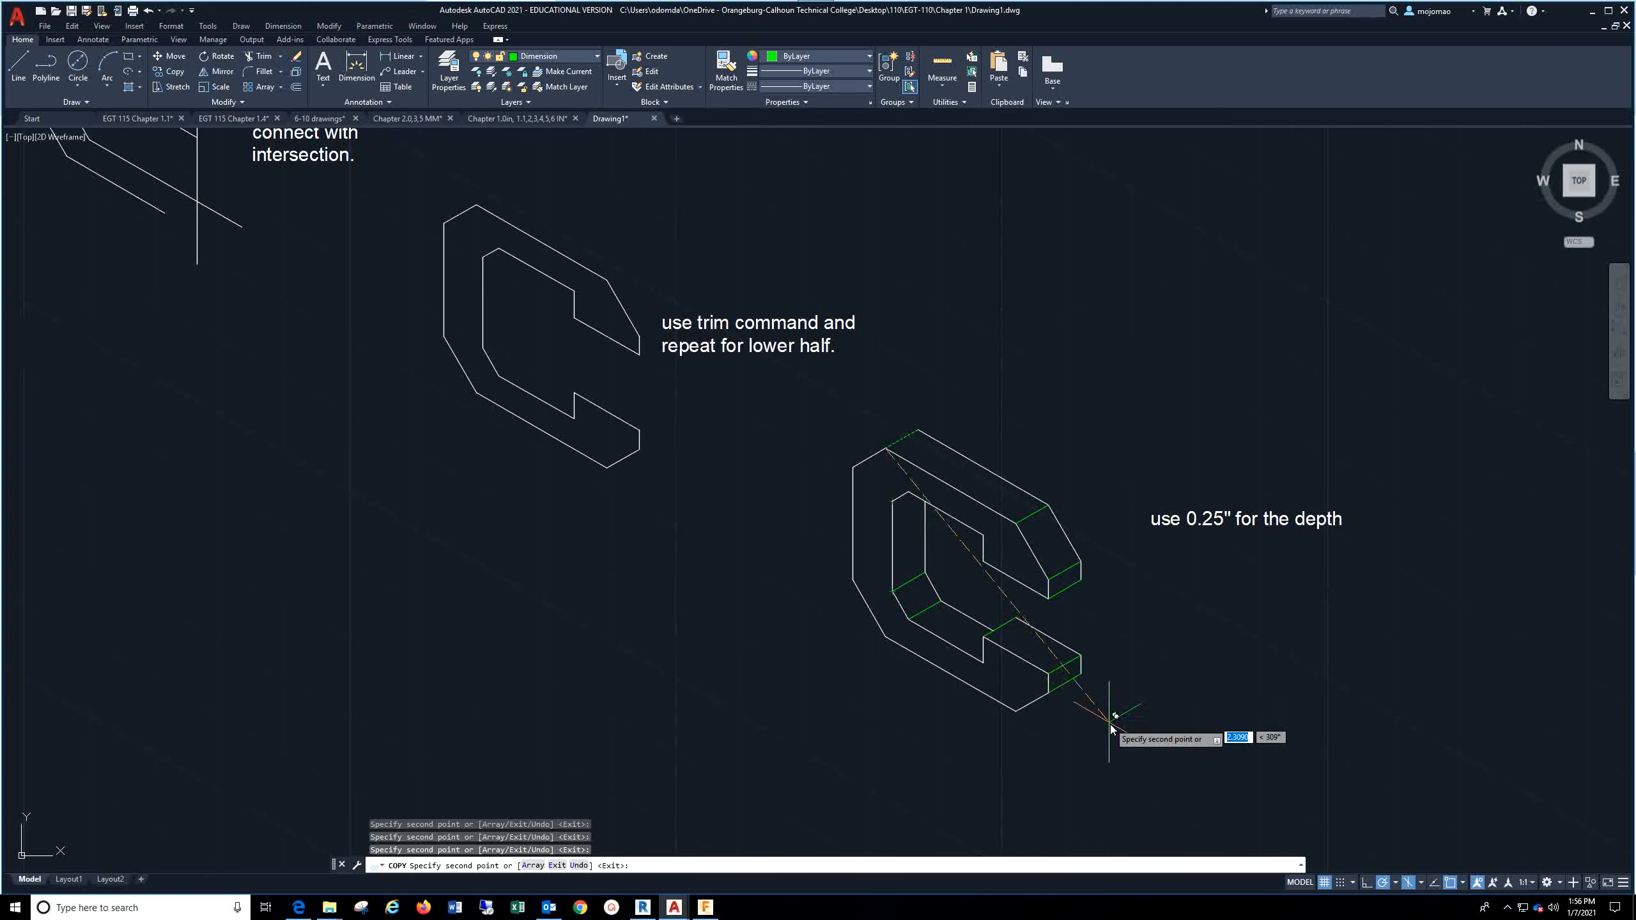
key(Escape)
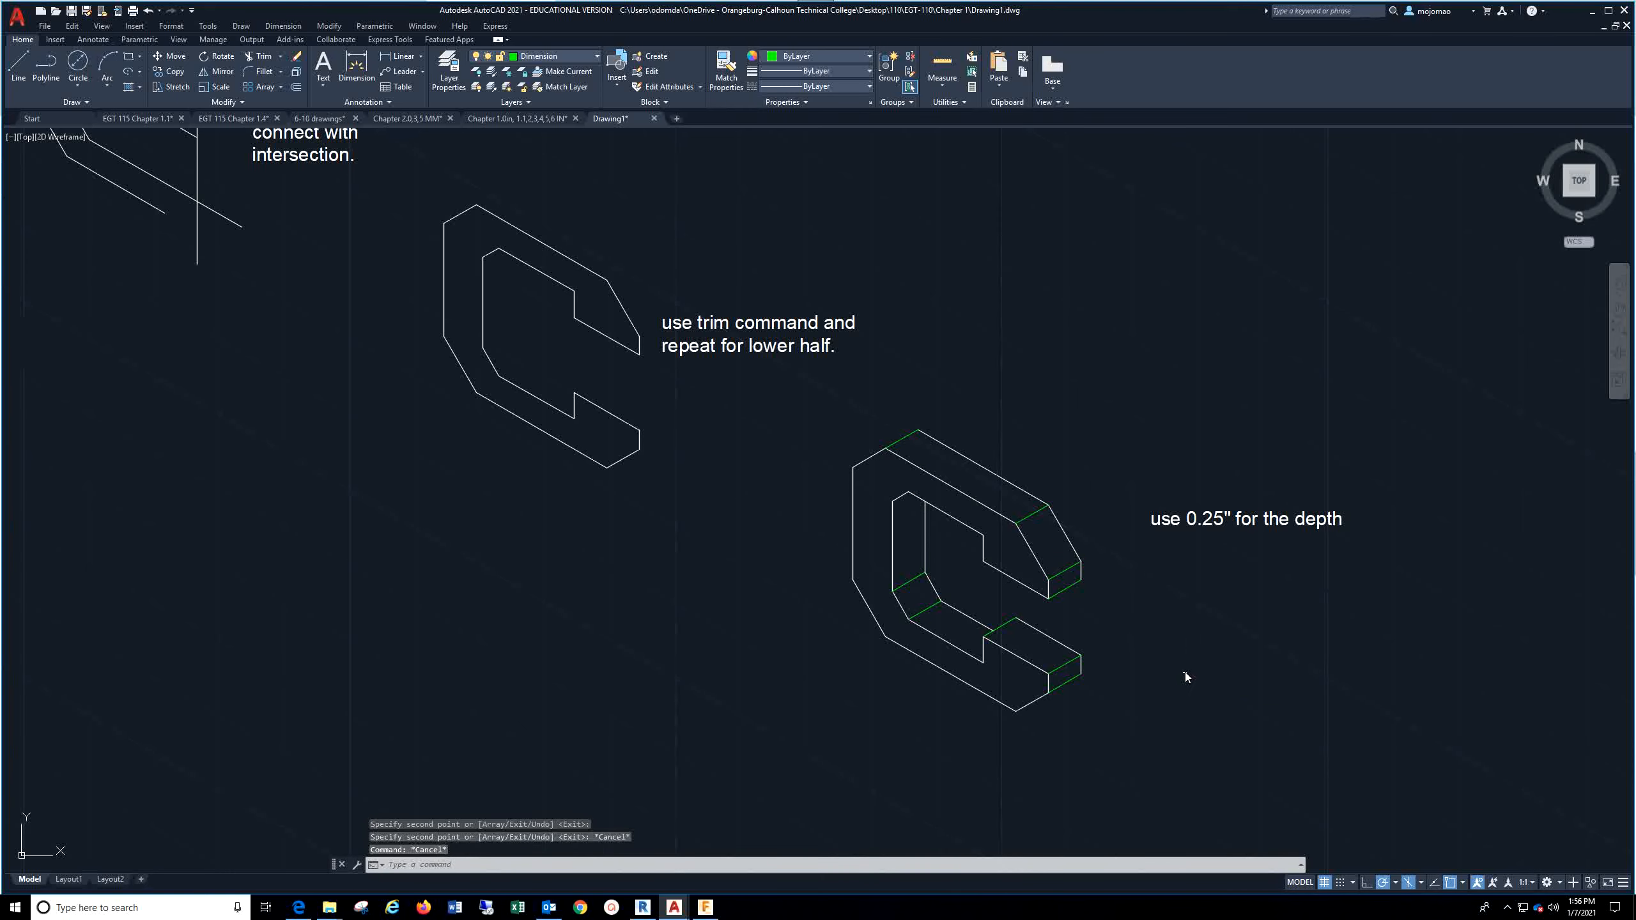
middle_drag(1185, 672, 813, 461)
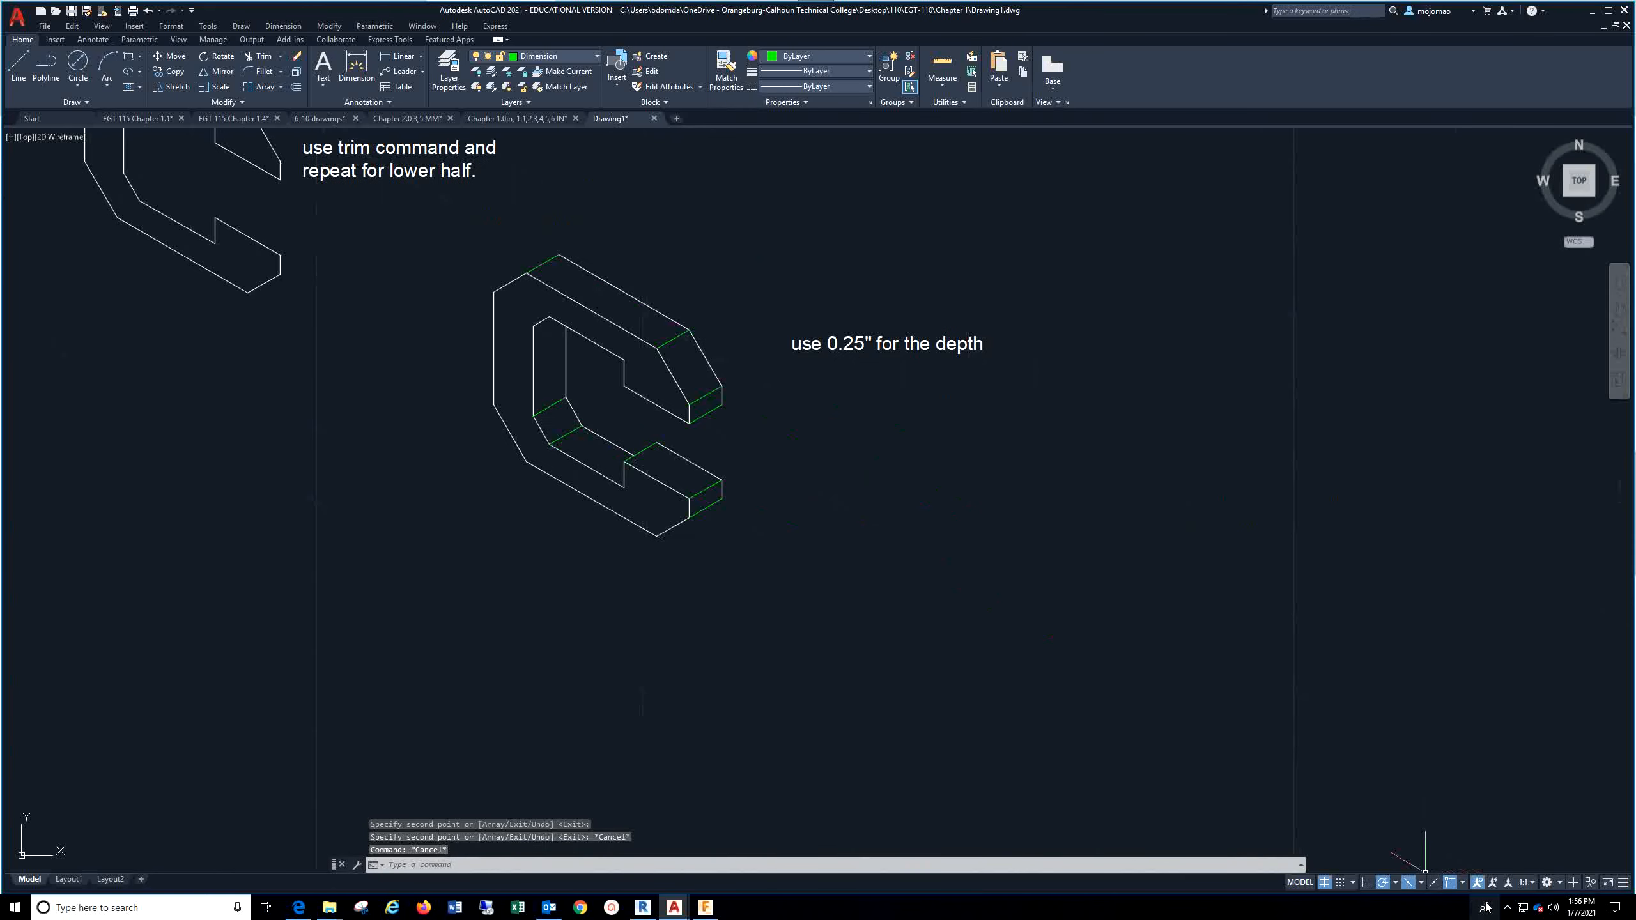
click(1509, 910)
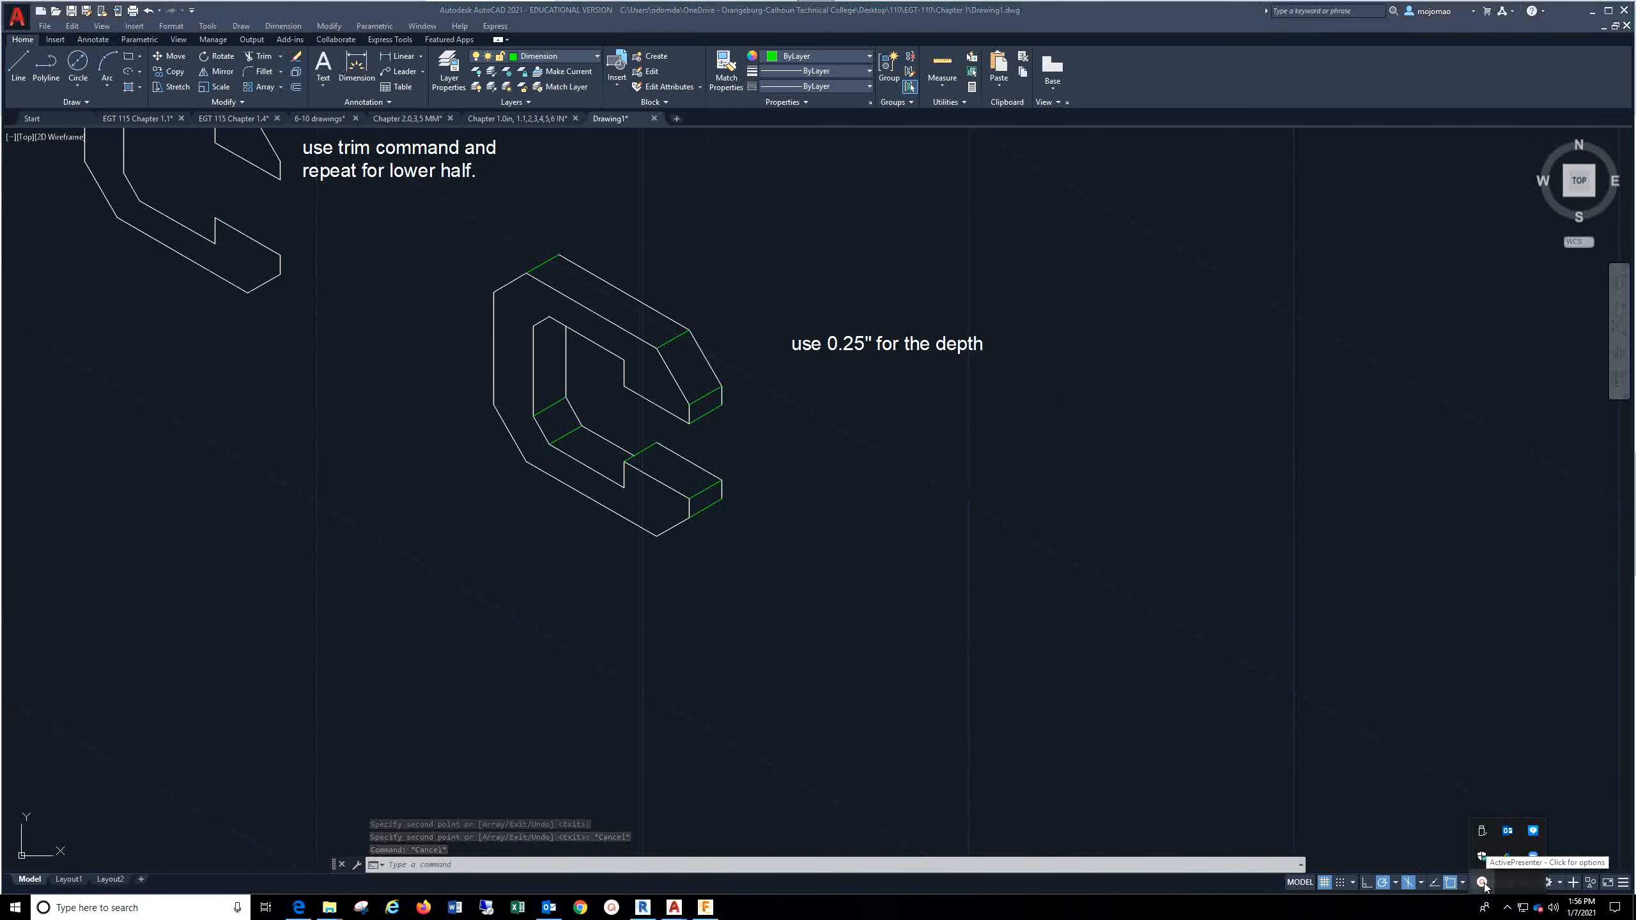